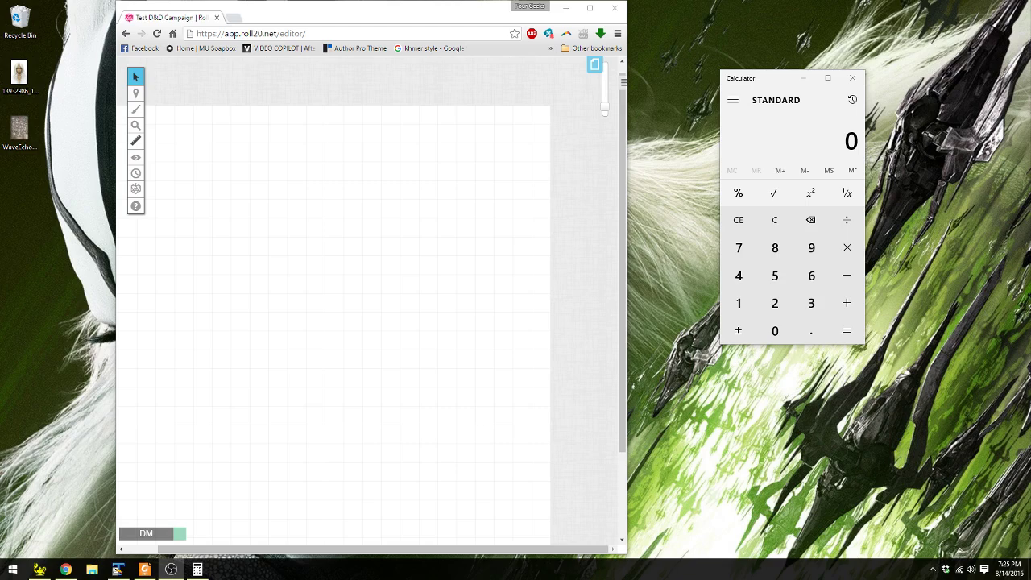
Place the waveechocavern map from the art library, then delete it and hide the library
{"action": "left_click", "coordinate": [606, 104]}
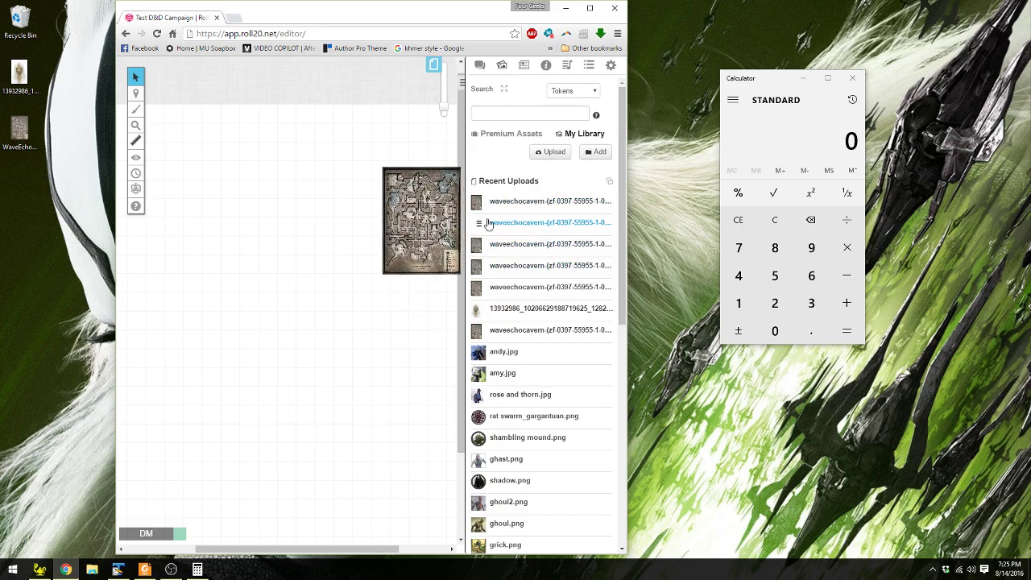
{"action": "left_click_drag", "start_coordinate": [501, 266], "coordinate": [370, 240]}
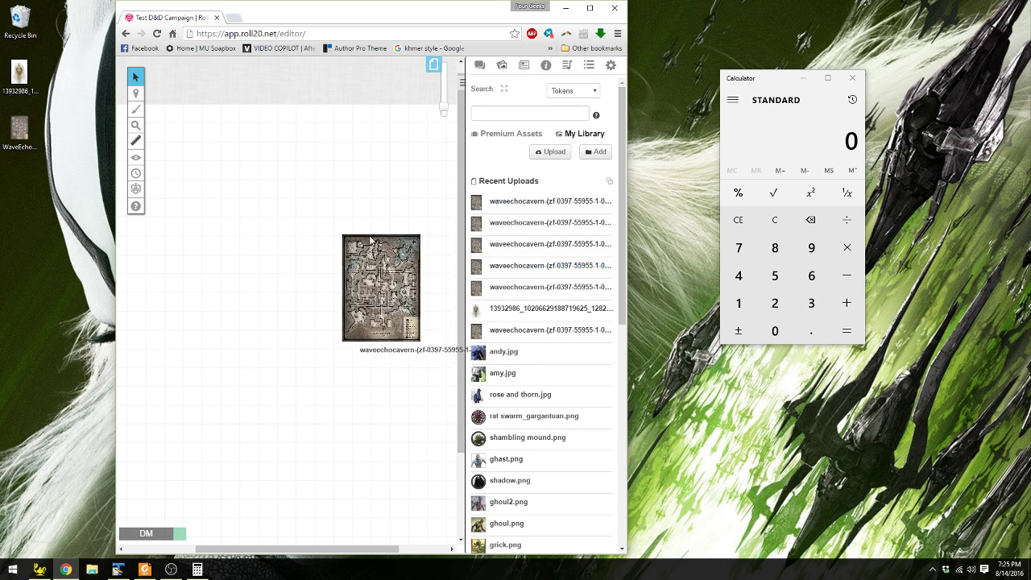
{"action": "left_click", "coordinate": [387, 264]}
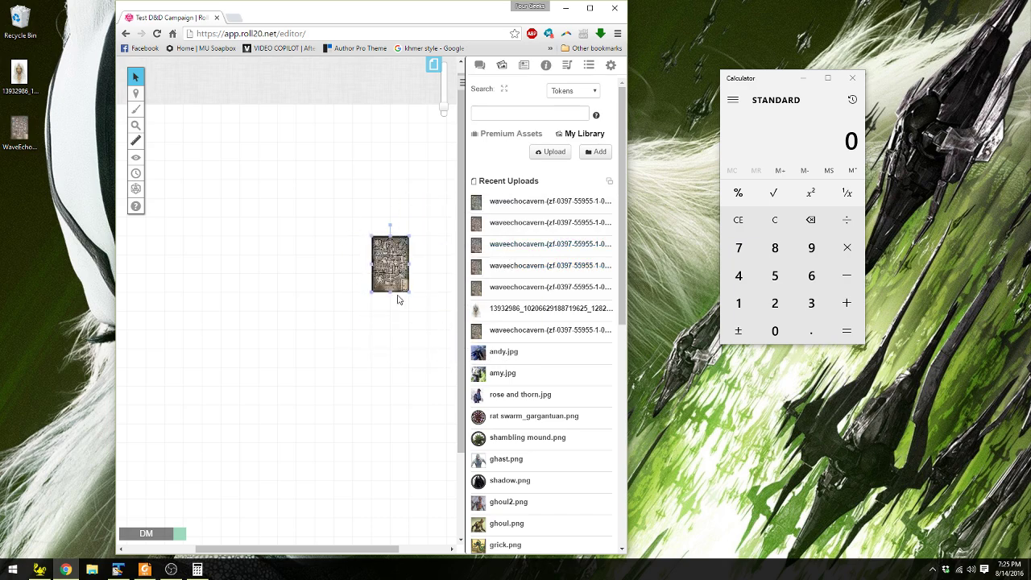
{"action": "key", "text": "Delete"}
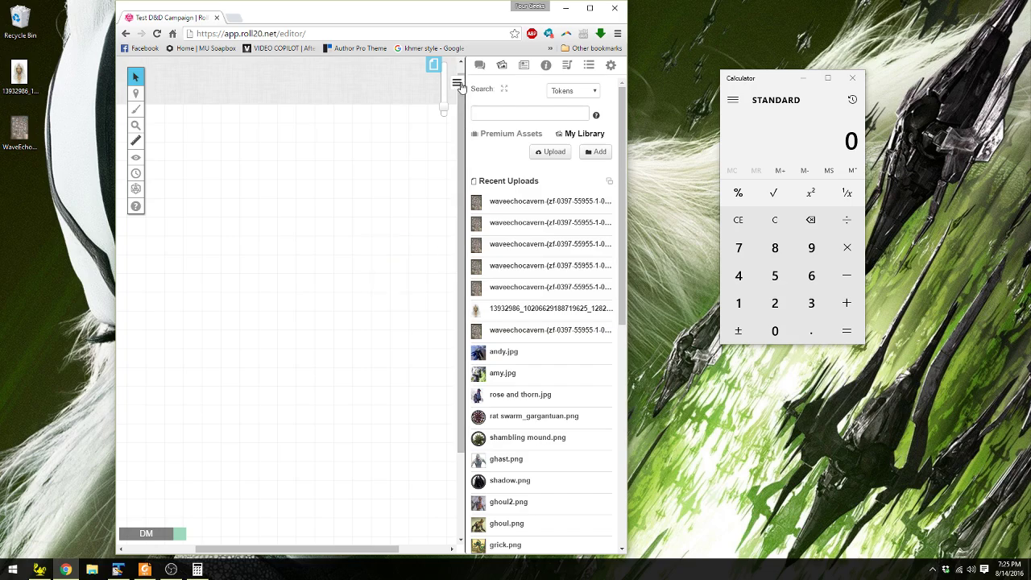
{"action": "left_click", "coordinate": [455, 81]}
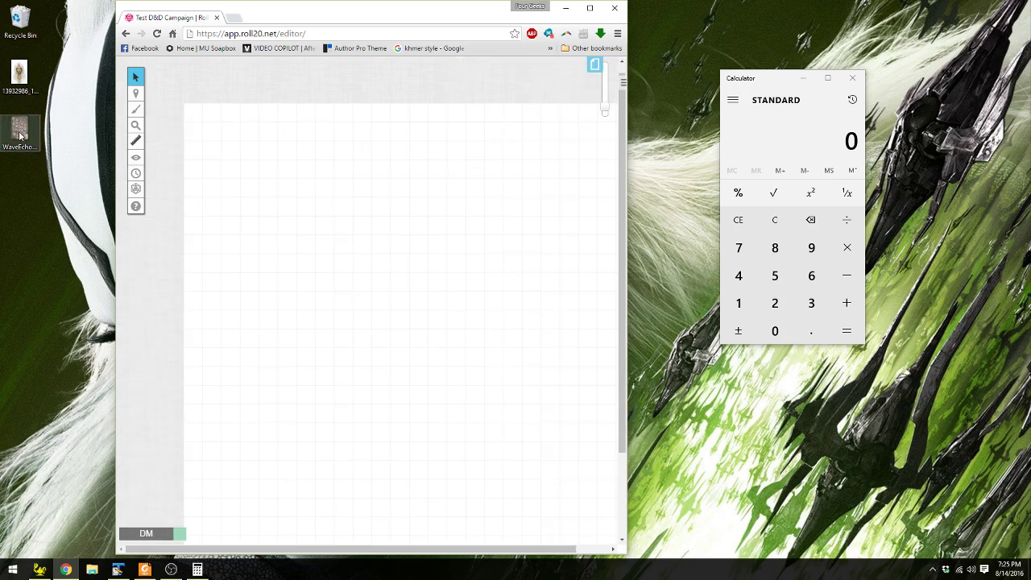
Zoom out and upload the WaveEcho map file from the desktop onto the page
{"action": "left_click_drag", "start_coordinate": [18, 132], "coordinate": [541, 488]}
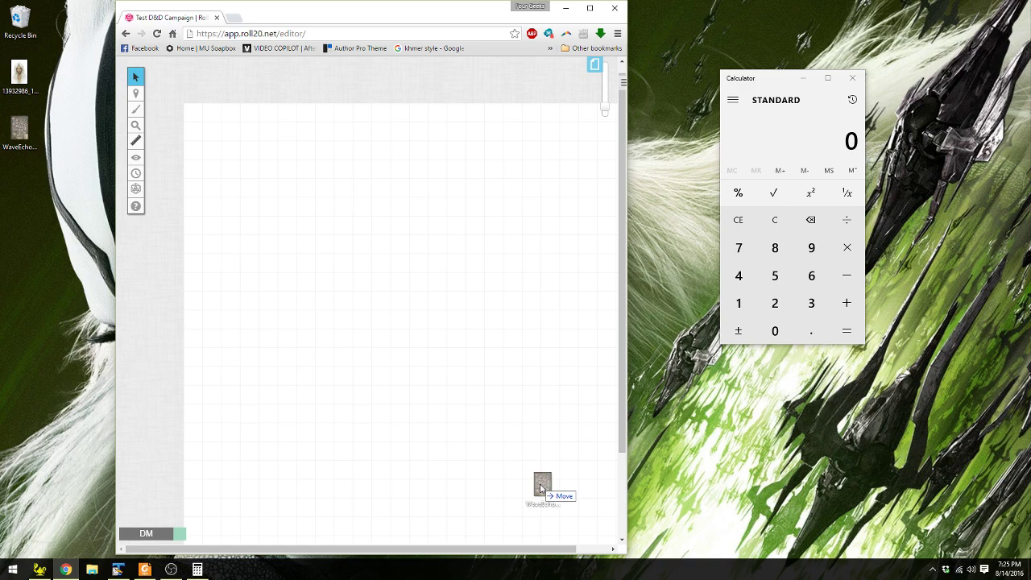
{"action": "left_click_drag", "start_coordinate": [541, 488], "coordinate": [20, 135]}
{"action": "left_click", "coordinate": [608, 115]}
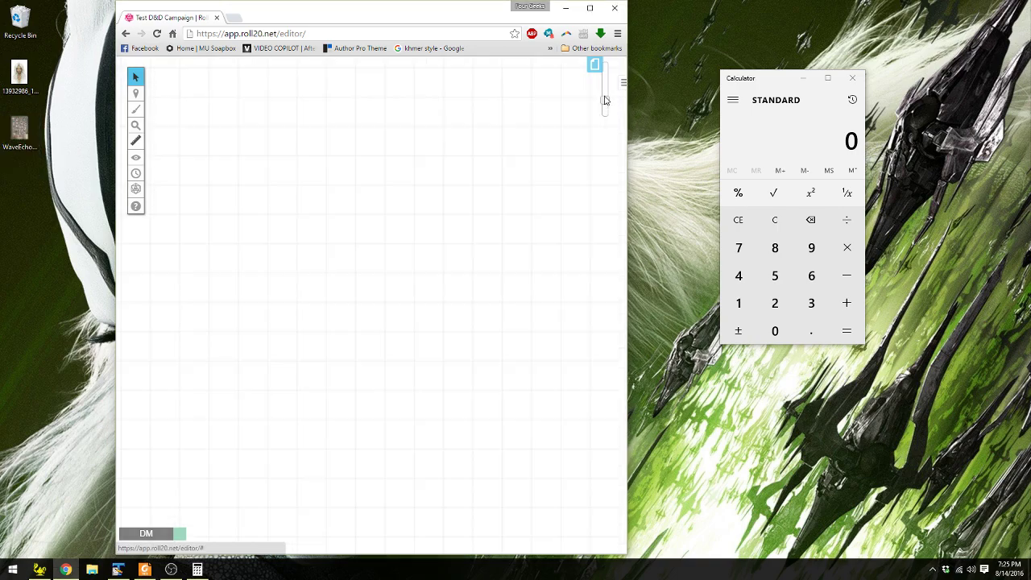
{"action": "left_click_drag", "start_coordinate": [20, 129], "coordinate": [253, 193]}
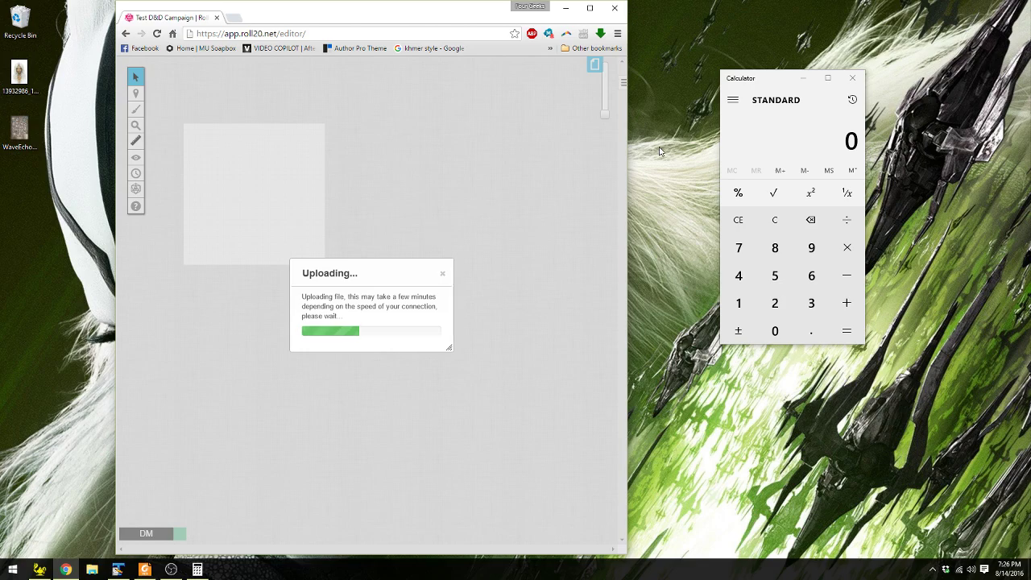
{"action": "mouse_move", "coordinate": [775, 78]}
{"action": "left_mouse_down"}
{"action": "mouse_move", "coordinate": [730, 80]}
{"action": "mouse_move", "coordinate": [779, 93]}
{"action": "left_mouse_up"}
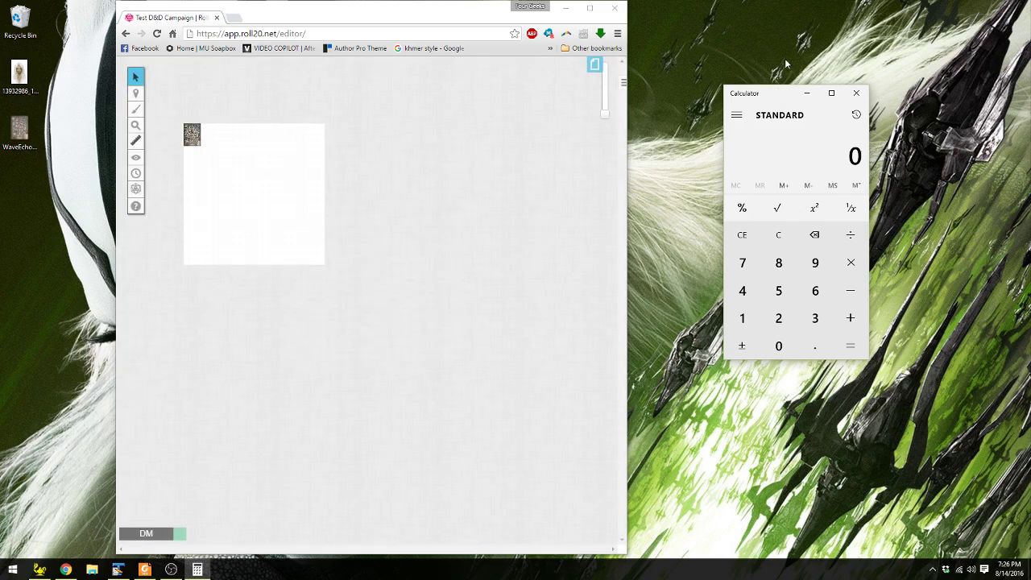
Drag the map toward the page centre and open Set Dimensions in Pixels, showing 210 × 280
{"action": "left_click", "coordinate": [135, 124]}
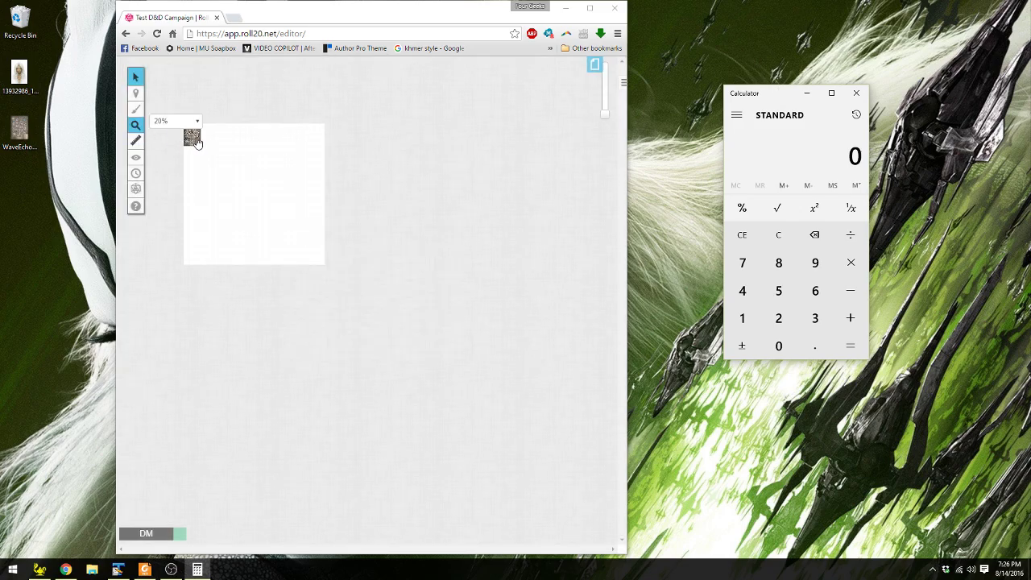
{"action": "left_click", "coordinate": [194, 141]}
{"action": "left_click_drag", "start_coordinate": [195, 140], "coordinate": [256, 197]}
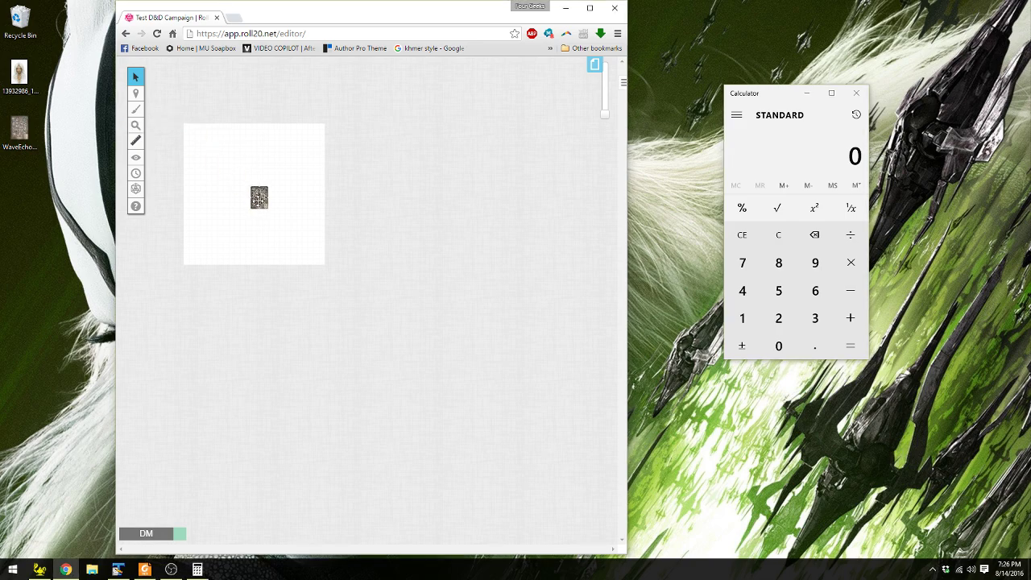
{"action": "right_click", "coordinate": [253, 190]}
{"action": "mouse_move", "coordinate": [290, 284]}
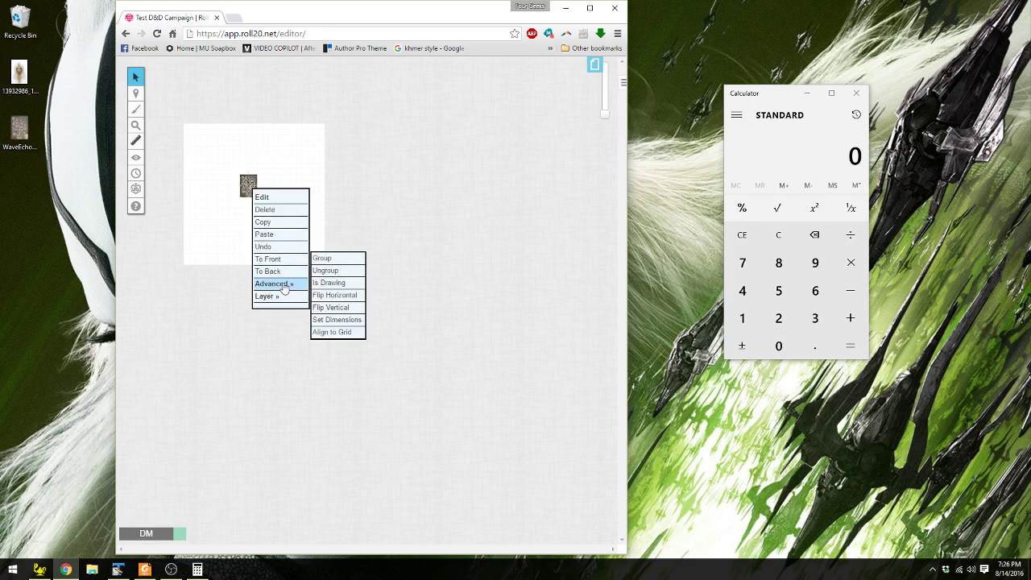
{"action": "left_click", "coordinate": [341, 323]}
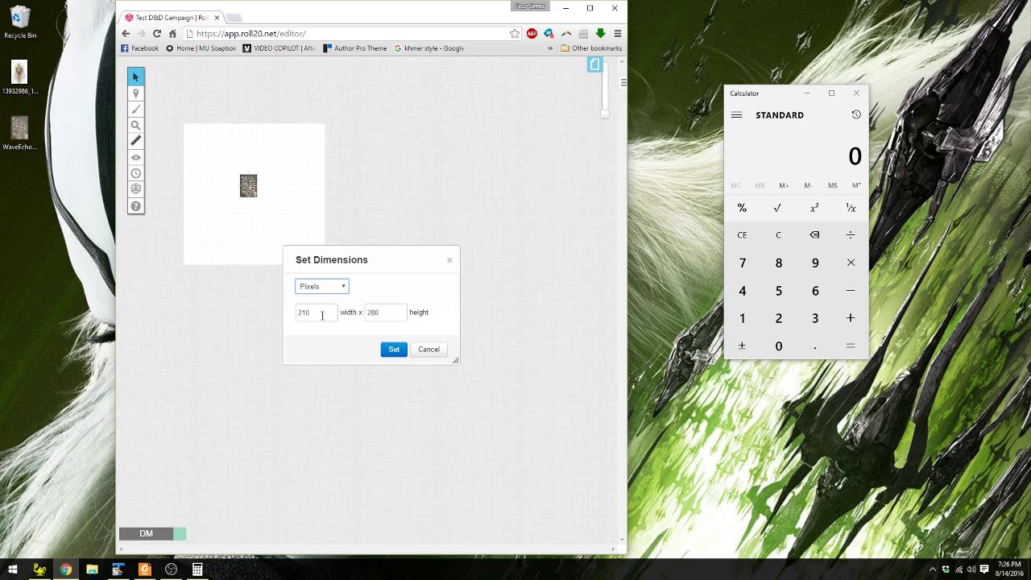
{"action": "left_click", "coordinate": [336, 288]}
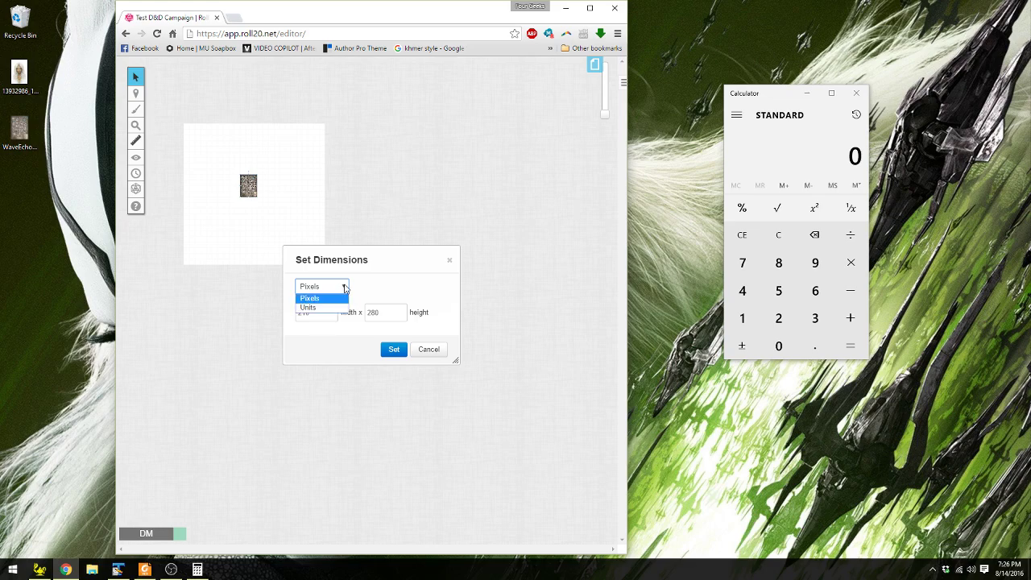
{"action": "left_click", "coordinate": [346, 287]}
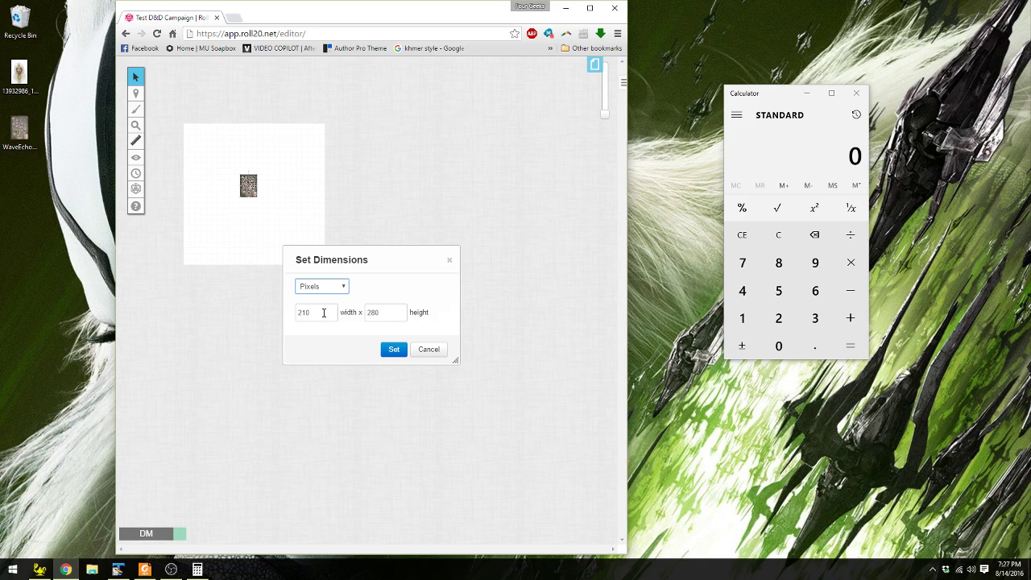
Compute 210 × 12 = 2520 in Calculator and enter it as the map width
{"action": "left_click", "coordinate": [785, 94]}
{"action": "type", "text": "210"}
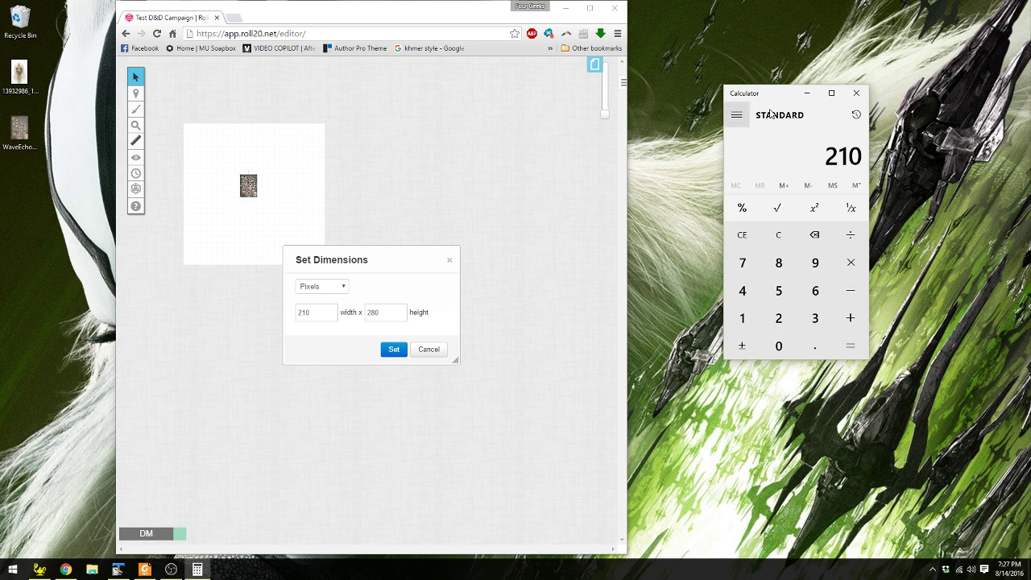
{"action": "left_click", "coordinate": [864, 259]}
{"action": "type", "text": "12"}
{"action": "key", "text": "Return"}
{"action": "double_click", "coordinate": [316, 312]}
{"action": "type", "text": "2"}
Compute 280 × 12 = 3360, enter it as the height, and apply the new size
{"action": "left_click", "coordinate": [778, 319]}
{"action": "left_click", "coordinate": [777, 262]}
{"action": "left_click", "coordinate": [778, 345]}
{"action": "left_click", "coordinate": [850, 273]}
{"action": "left_click", "coordinate": [742, 318]}
{"action": "left_click", "coordinate": [778, 318]}
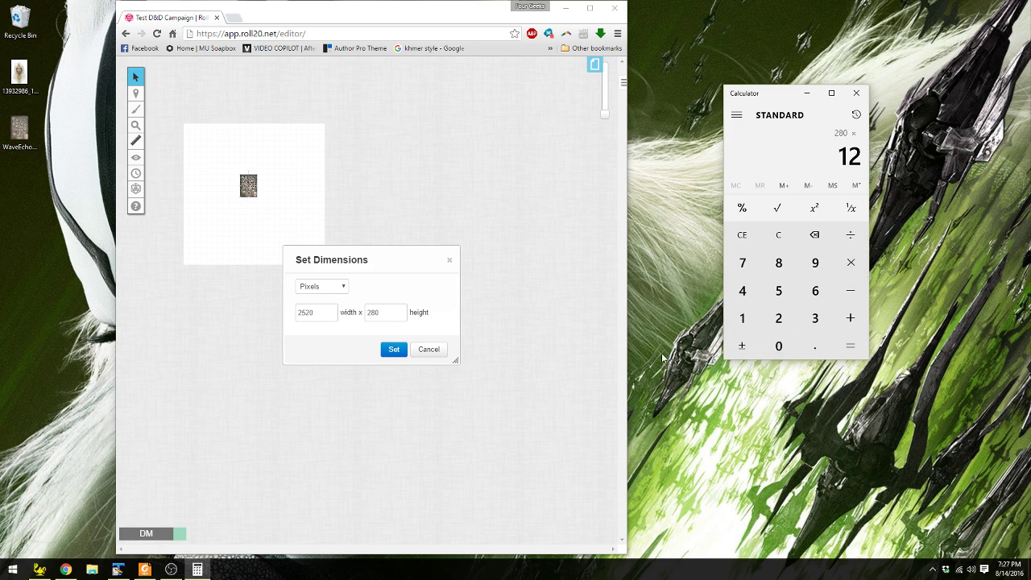
{"action": "left_click", "coordinate": [850, 345]}
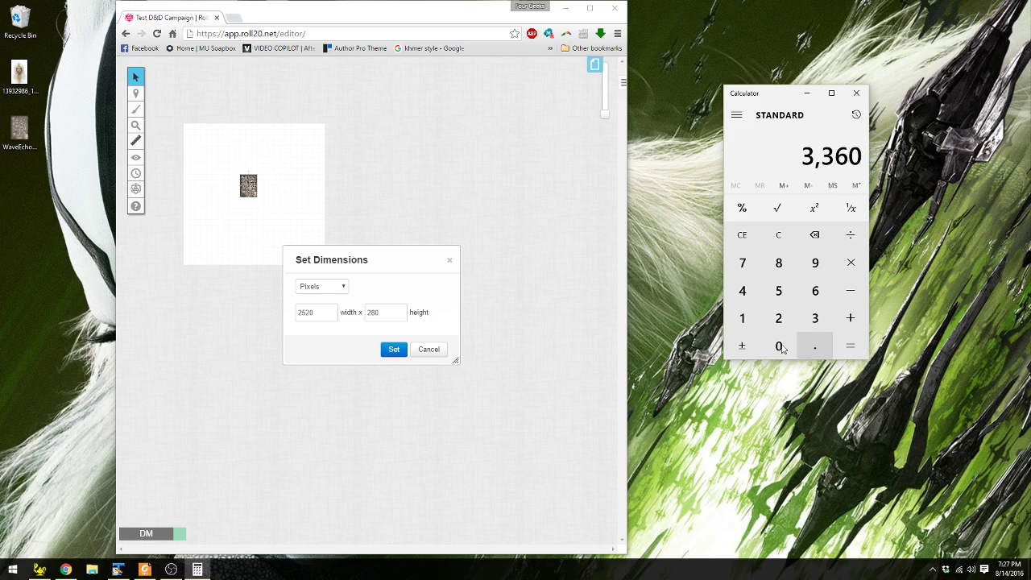
{"action": "double_click", "coordinate": [397, 311]}
{"action": "type", "text": "3360"}
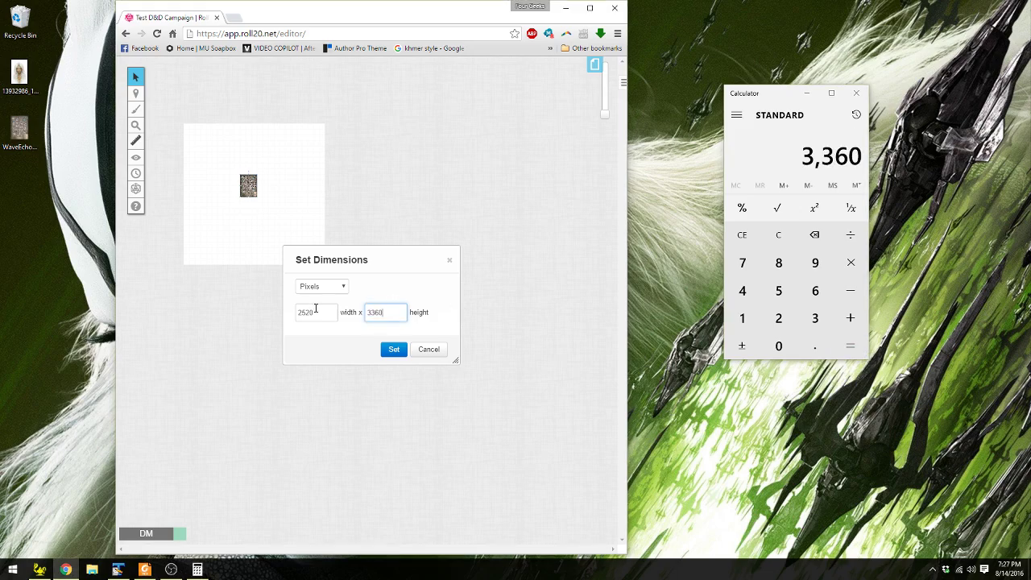
{"action": "left_click", "coordinate": [394, 352]}
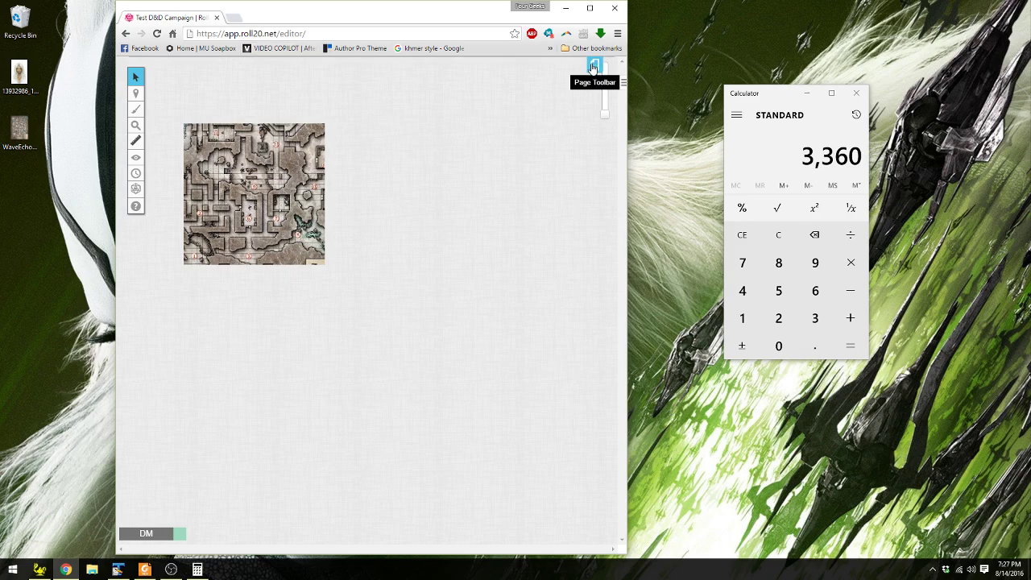
In the map page's Page Settings, set width 45 and height 50 units and confirm
{"action": "left_click", "coordinate": [623, 82]}
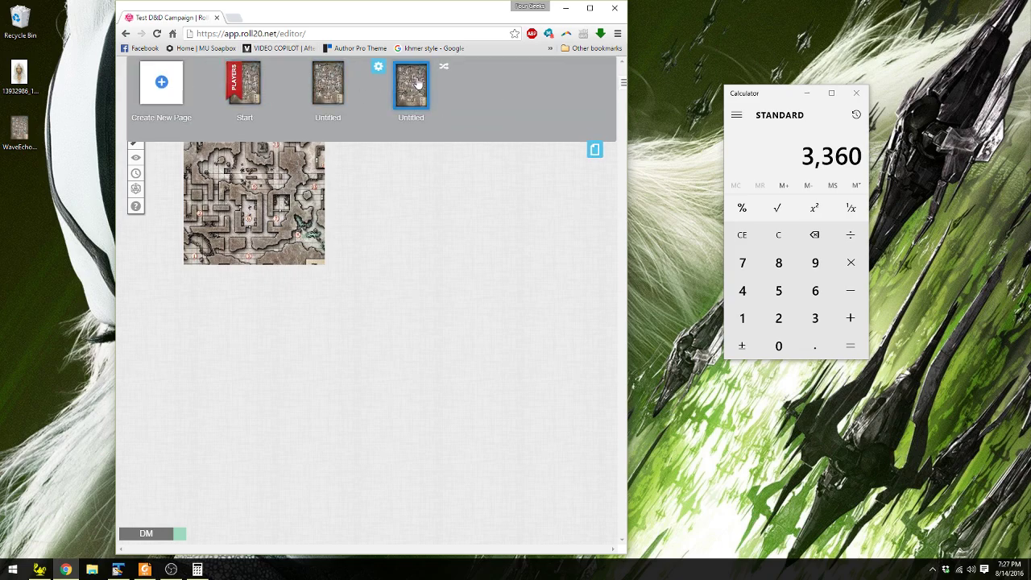
{"action": "left_click", "coordinate": [378, 67]}
{"action": "left_click_drag", "start_coordinate": [375, 113], "coordinate": [308, 109]}
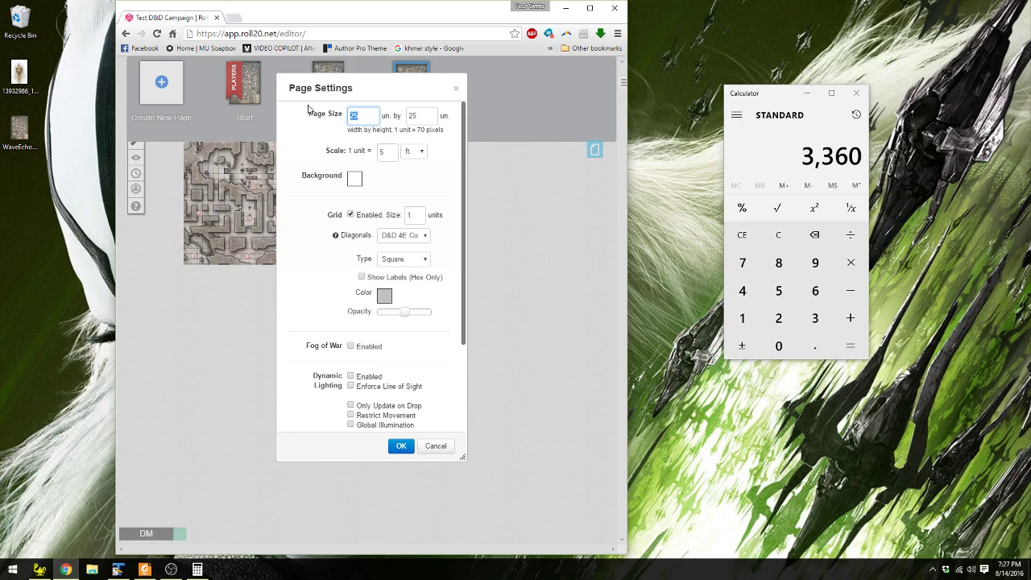
{"action": "left_click_drag", "start_coordinate": [420, 114], "coordinate": [358, 107]}
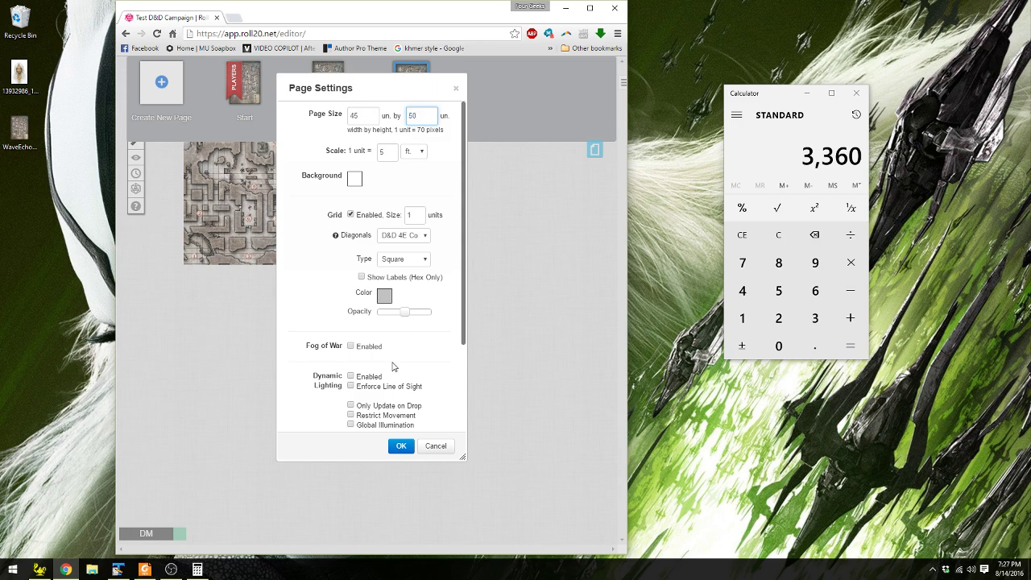
{"action": "left_click", "coordinate": [400, 446]}
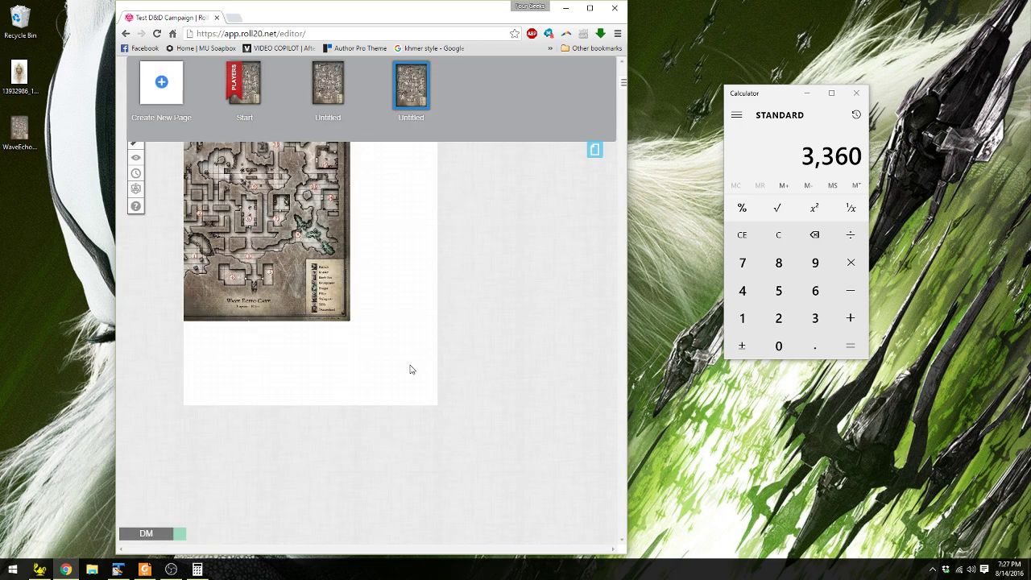
{"action": "left_click", "coordinate": [595, 150]}
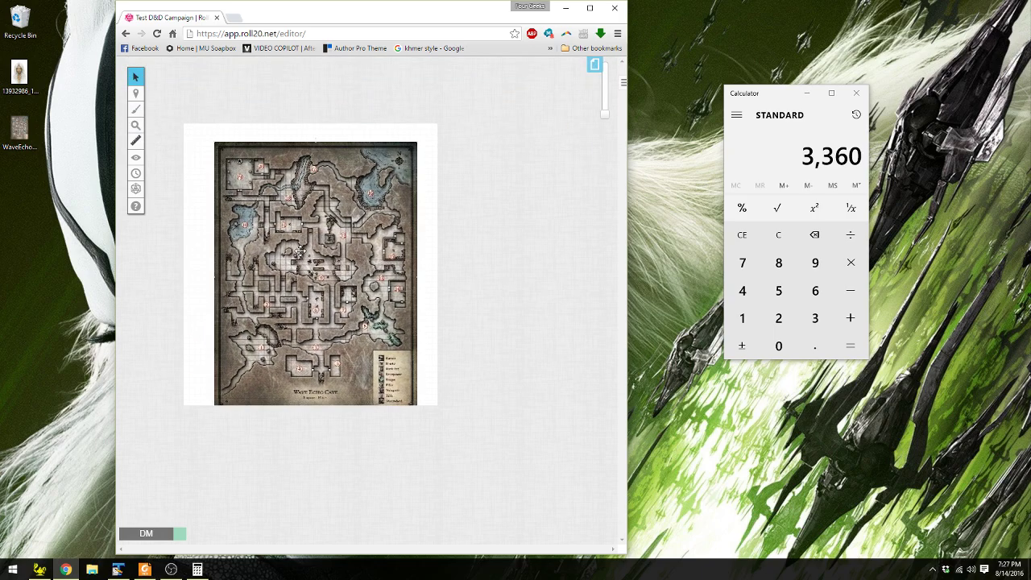
Zoom the map view to 150%
{"action": "left_click", "coordinate": [135, 125]}
{"action": "left_click", "coordinate": [161, 122]}
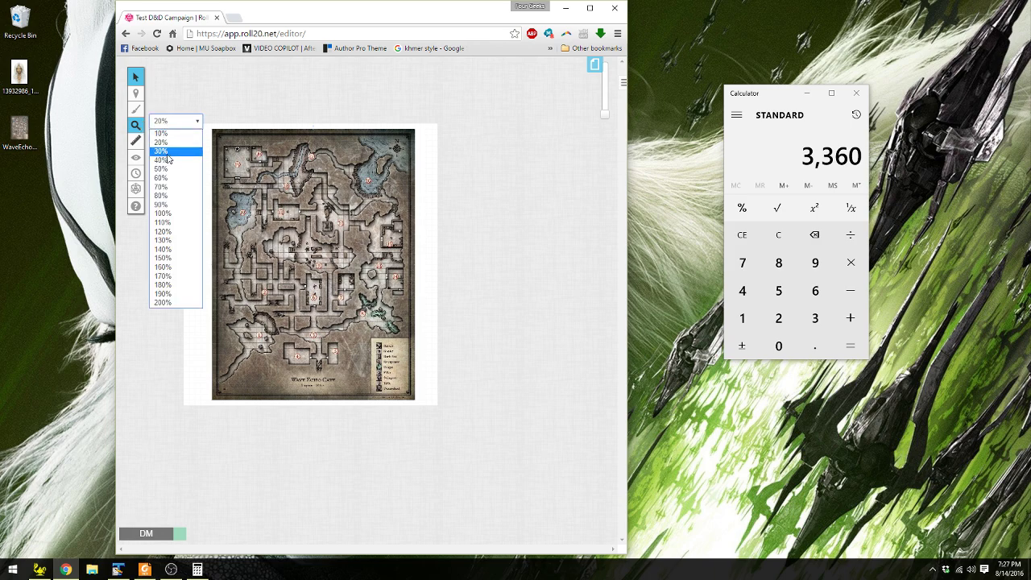
{"action": "left_click", "coordinate": [174, 257]}
Scroll around the enlarged cave map and maximize the browser window
{"action": "left_click_drag", "start_coordinate": [538, 549], "coordinate": [341, 463]}
{"action": "scroll", "coordinate": [356, 438], "scroll_direction": "up", "scroll_amount": 10}
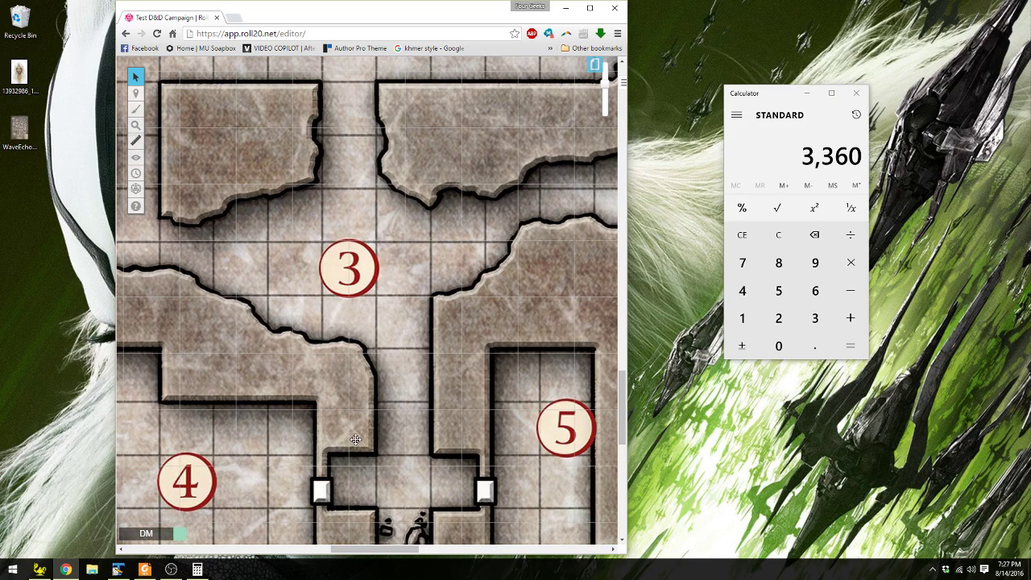
{"action": "scroll", "coordinate": [356, 437], "scroll_direction": "up", "scroll_amount": 15}
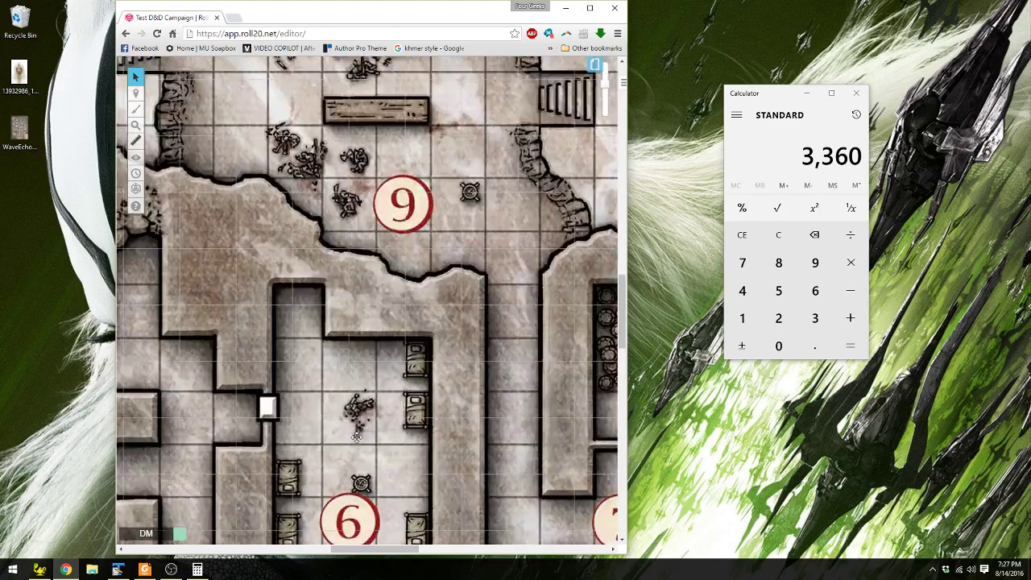
{"action": "scroll", "coordinate": [356, 437], "scroll_direction": "up", "scroll_amount": 10}
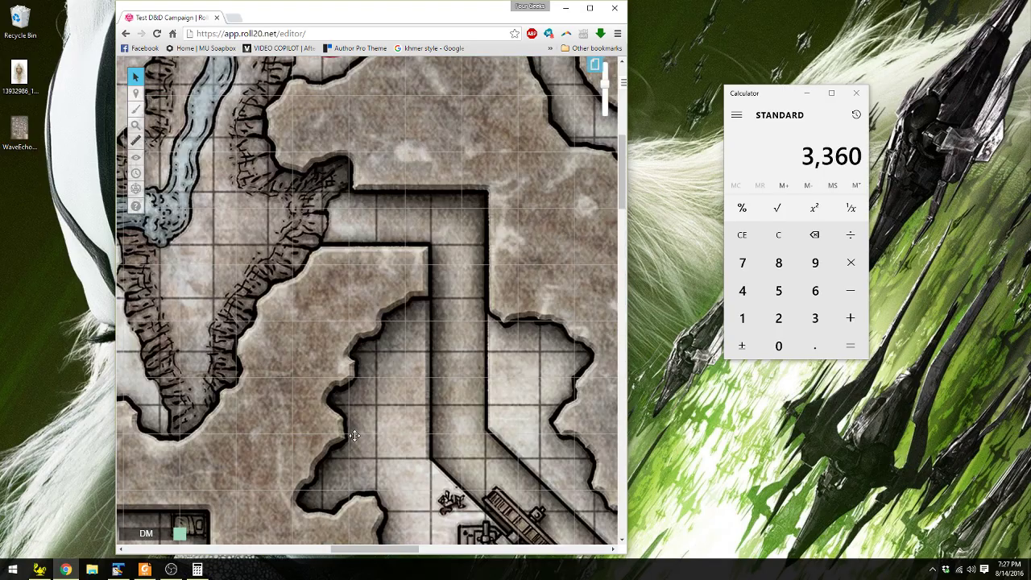
{"action": "scroll", "coordinate": [355, 433], "scroll_direction": "down", "scroll_amount": 15}
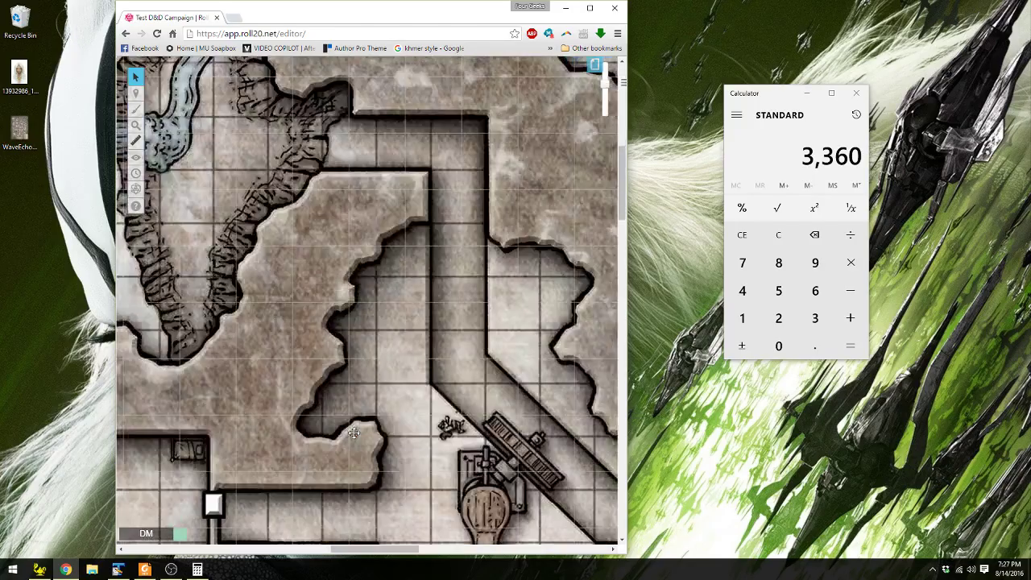
{"action": "scroll", "coordinate": [355, 431], "scroll_direction": "down", "scroll_amount": 10}
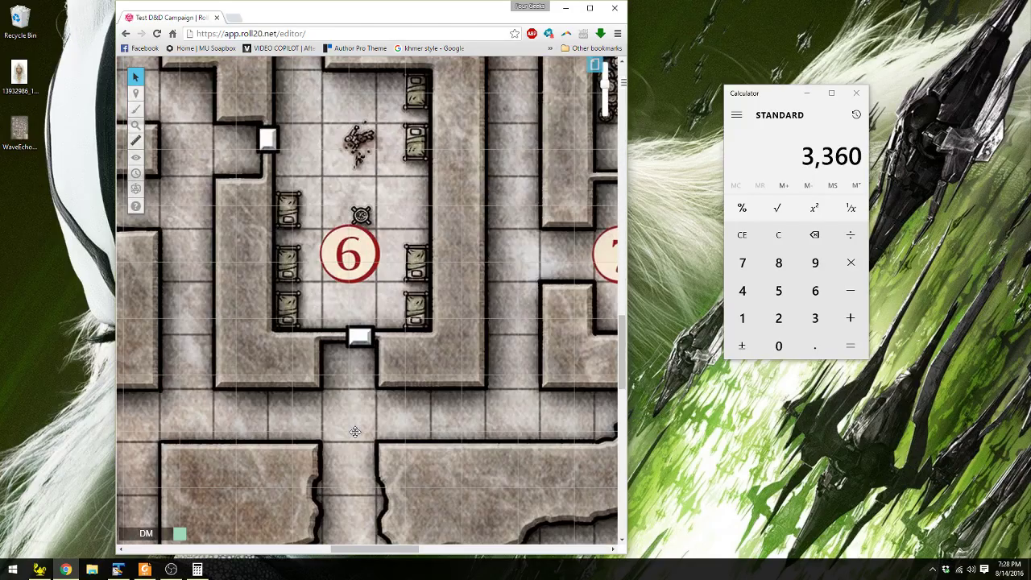
{"action": "scroll", "coordinate": [355, 432], "scroll_direction": "up", "scroll_amount": 5}
{"action": "left_click", "coordinate": [589, 9]}
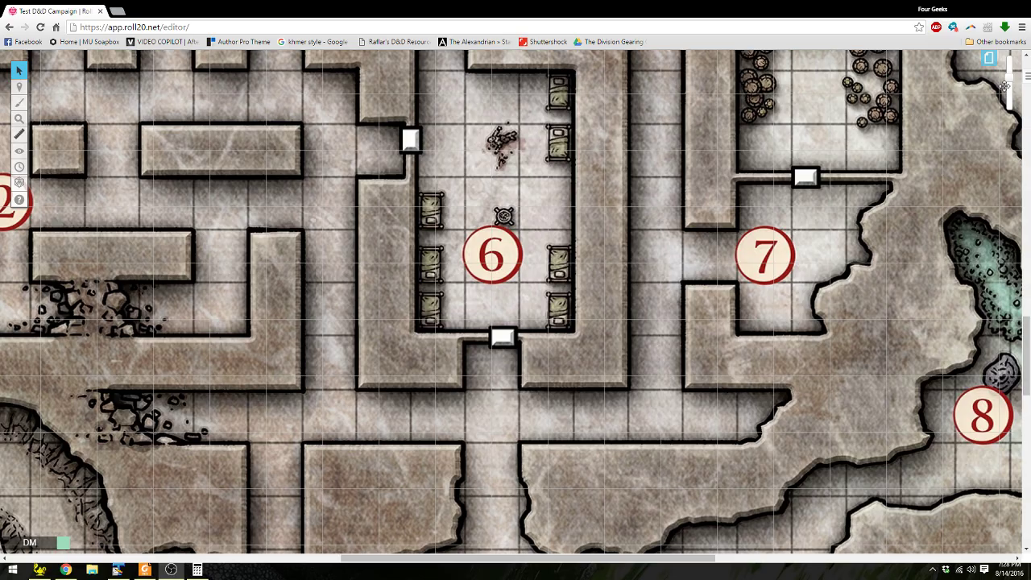
Start Align to Grid on the map and mark a 3 × 3 block of map squares
{"action": "left_click_drag", "start_coordinate": [1008, 80], "coordinate": [1011, 91]}
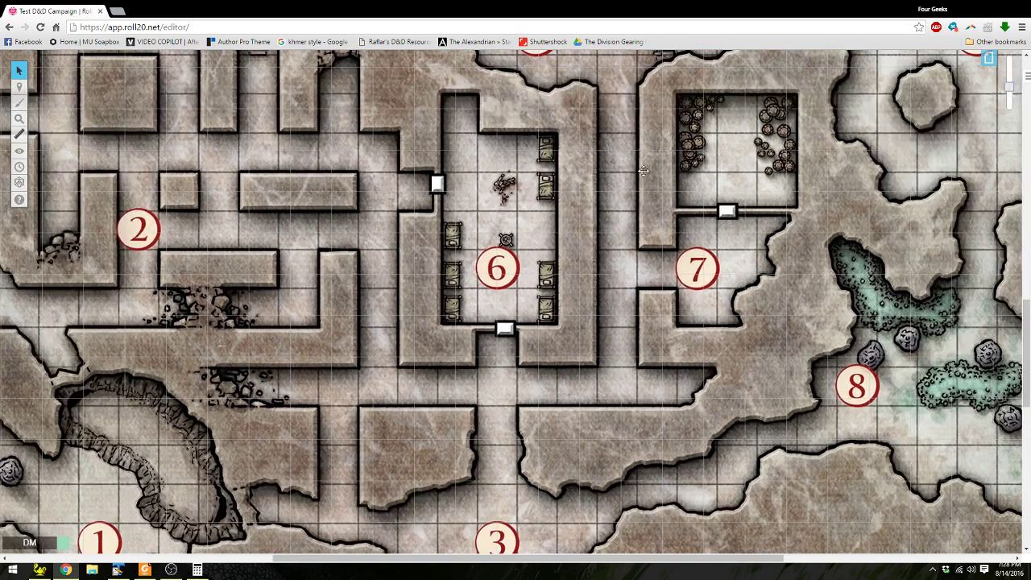
{"action": "scroll", "coordinate": [473, 226], "scroll_direction": "down", "scroll_amount": 6}
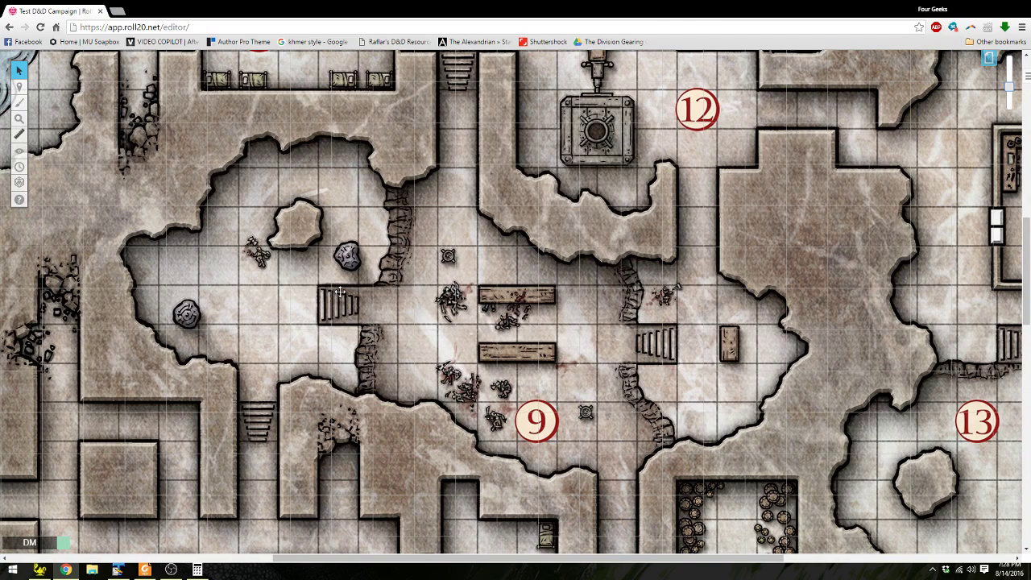
{"action": "right_click", "coordinate": [431, 316]}
{"action": "mouse_move", "coordinate": [462, 422]}
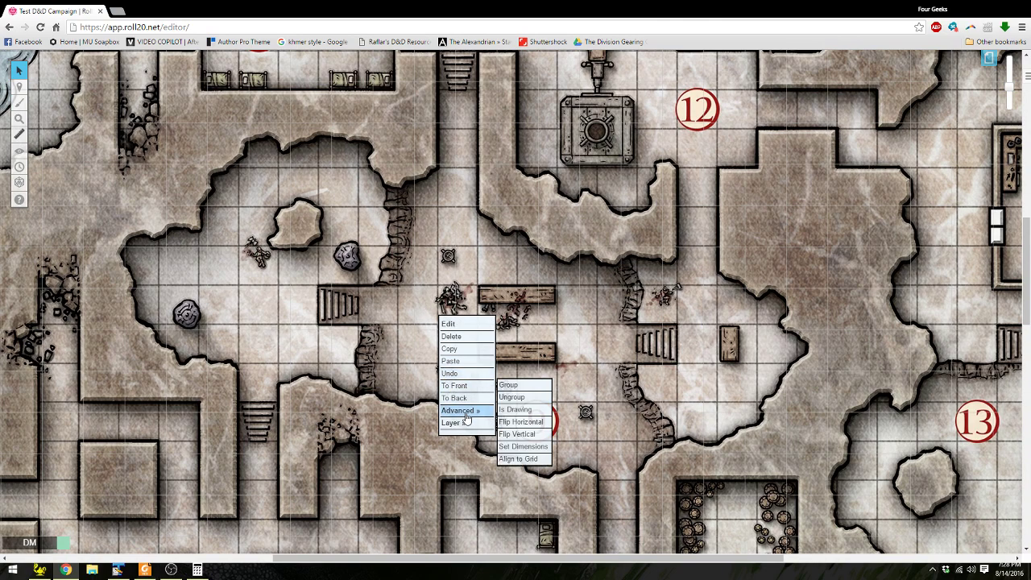
{"action": "left_click", "coordinate": [534, 459]}
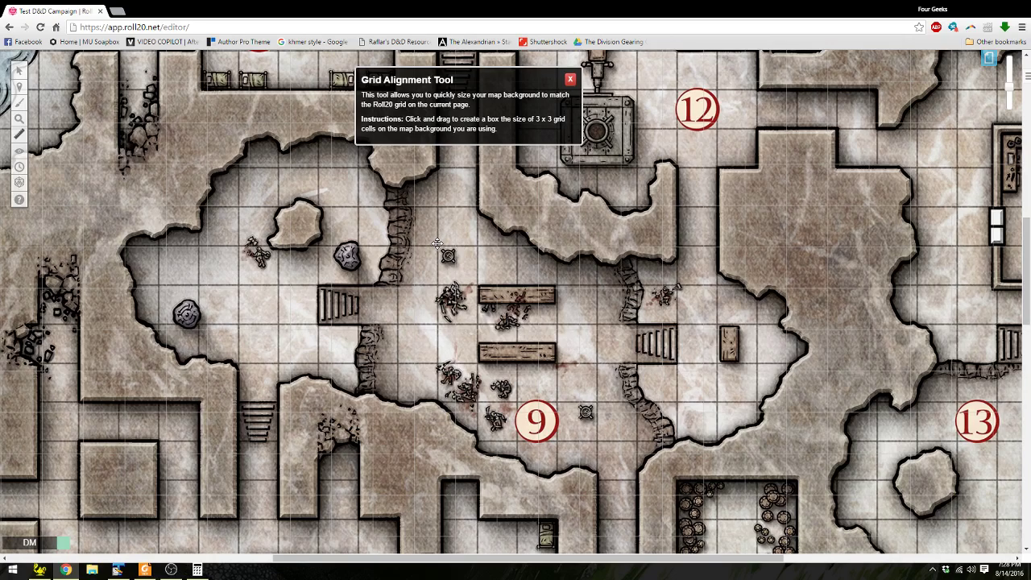
{"action": "left_click_drag", "start_coordinate": [436, 245], "coordinate": [556, 362]}
{"action": "left_click_drag", "start_coordinate": [555, 362], "coordinate": [557, 362]}
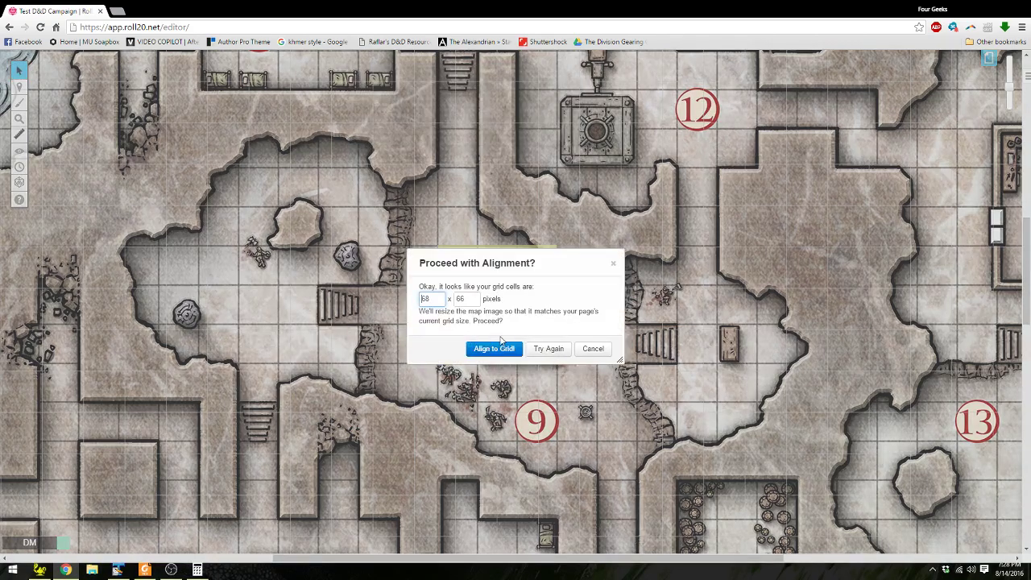
Rescale the map to the page grid and shift it into line with the grid
{"action": "left_click", "coordinate": [507, 349]}
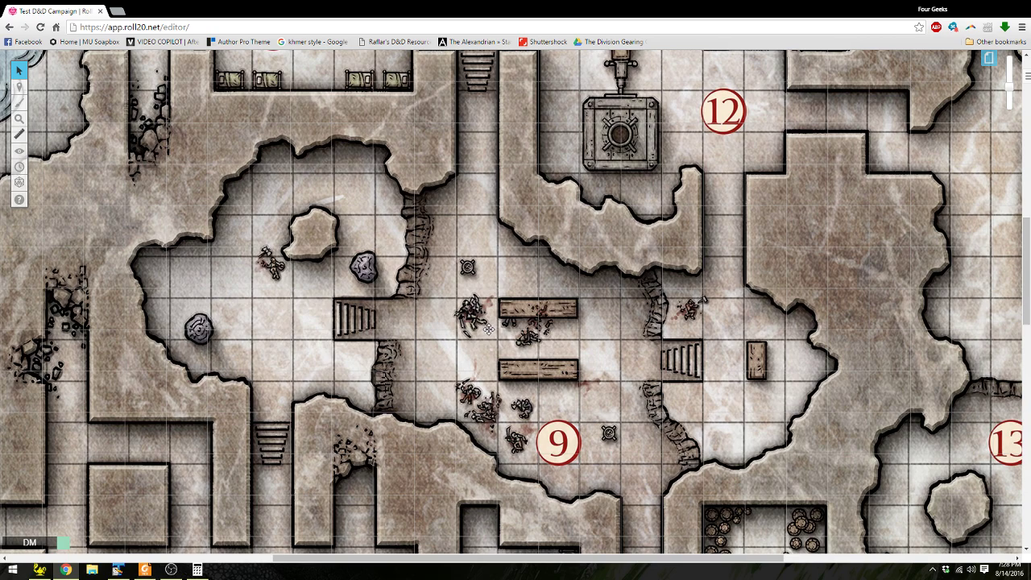
{"action": "left_click_drag", "start_coordinate": [481, 319], "coordinate": [483, 314]}
{"action": "left_click", "coordinate": [18, 118]}
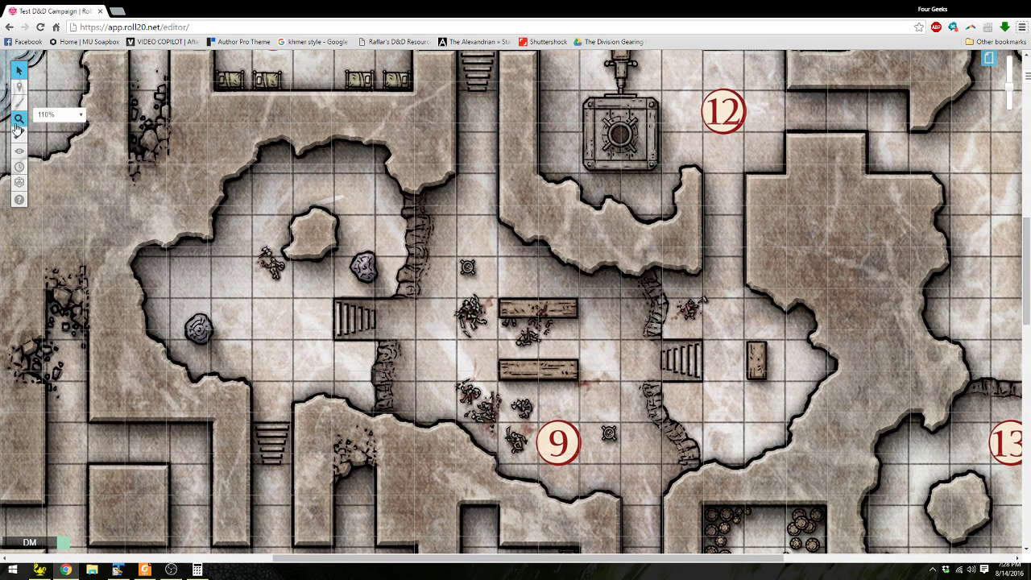
Shift the map slightly down and left, then zoom in closely on rooms 13 and 14
{"action": "scroll", "coordinate": [55, 139], "scroll_direction": "down", "scroll_amount": 5}
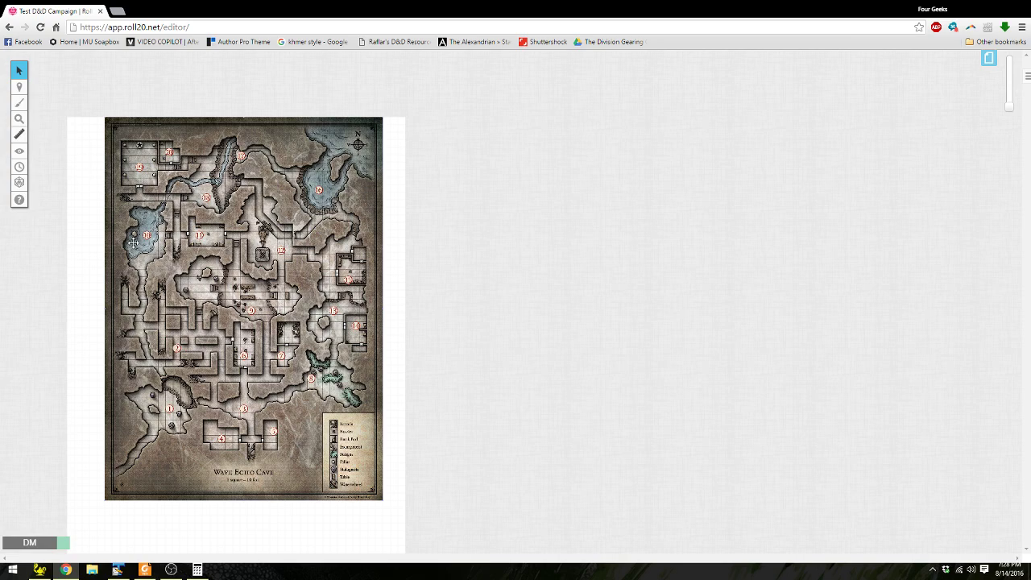
{"action": "left_click_drag", "start_coordinate": [209, 237], "coordinate": [204, 252]}
{"action": "left_click", "coordinate": [19, 118]}
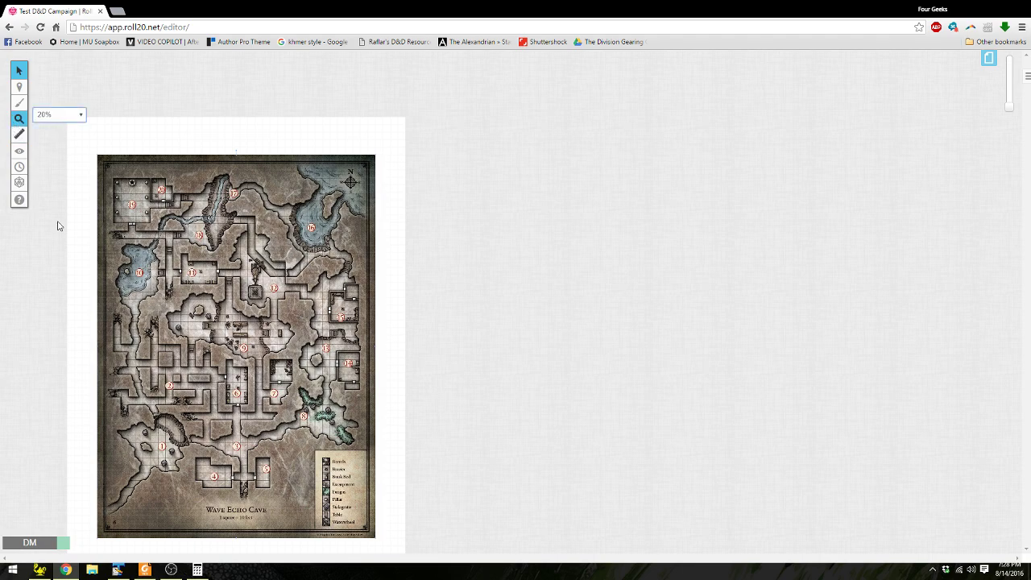
{"action": "left_click", "coordinate": [62, 249]}
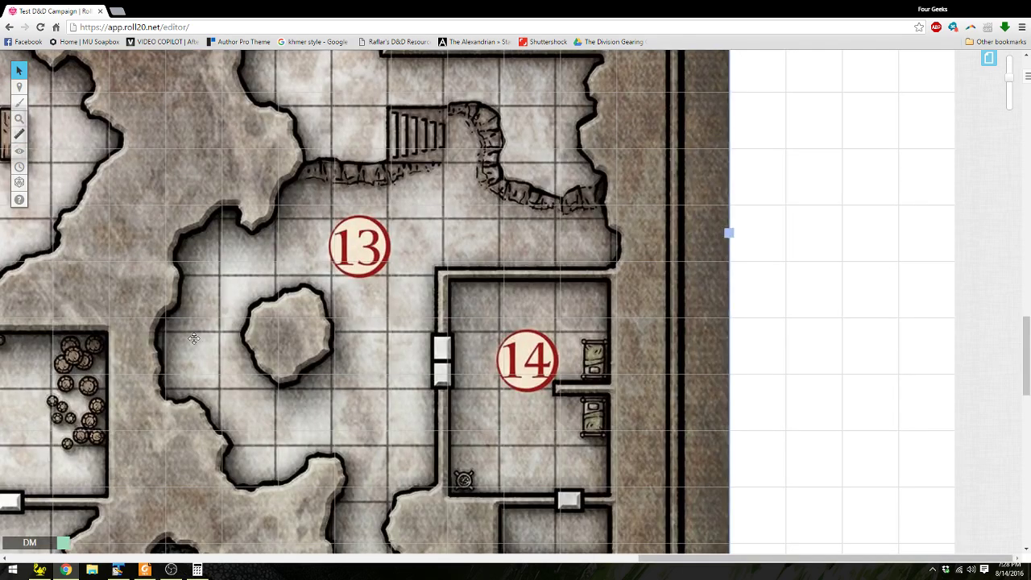
{"action": "left_click_drag", "start_coordinate": [644, 559], "coordinate": [394, 569]}
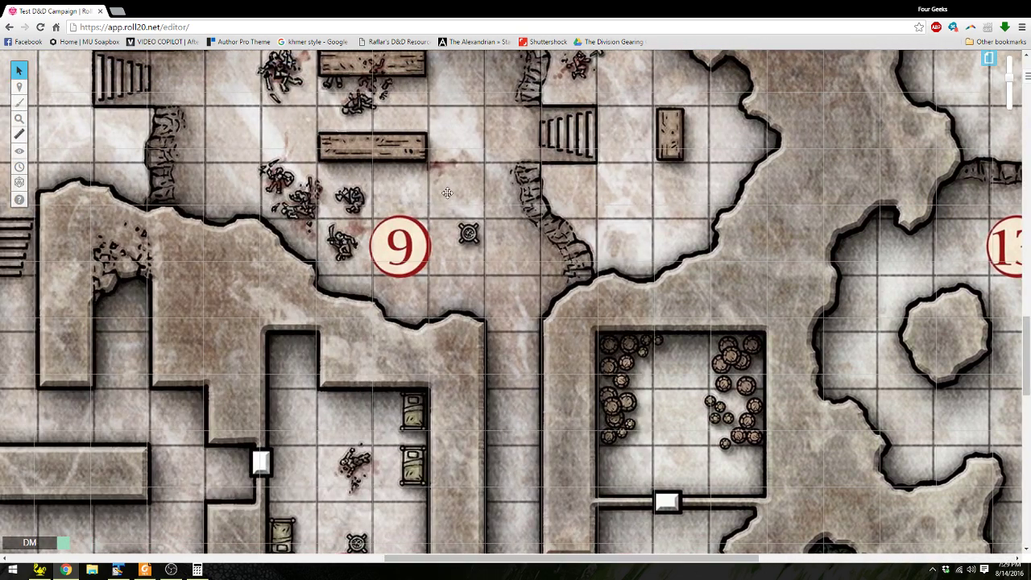
{"action": "scroll", "coordinate": [453, 173], "scroll_direction": "down", "scroll_amount": 1}
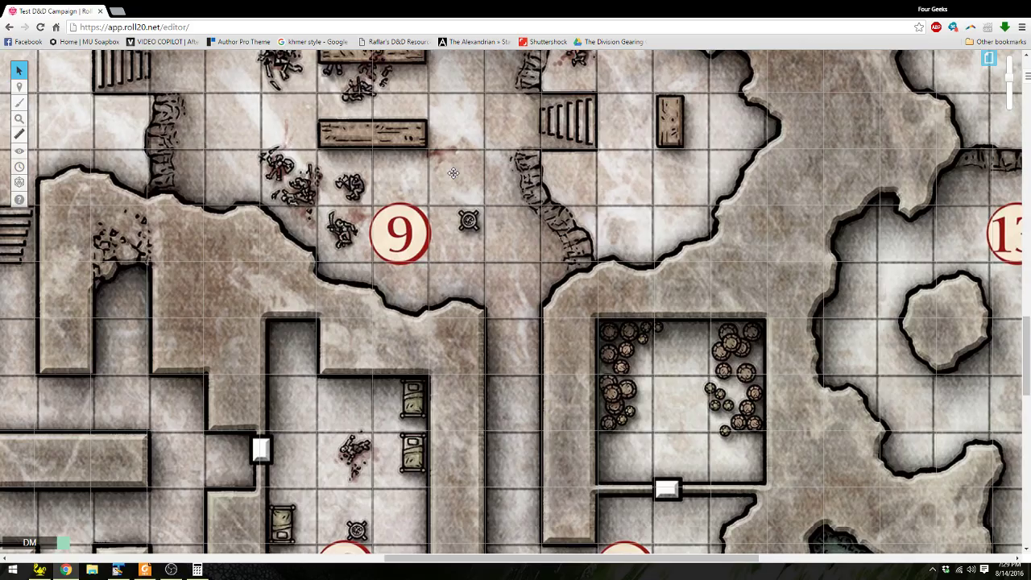
{"action": "left_click_drag", "start_coordinate": [1026, 342], "coordinate": [1017, 120]}
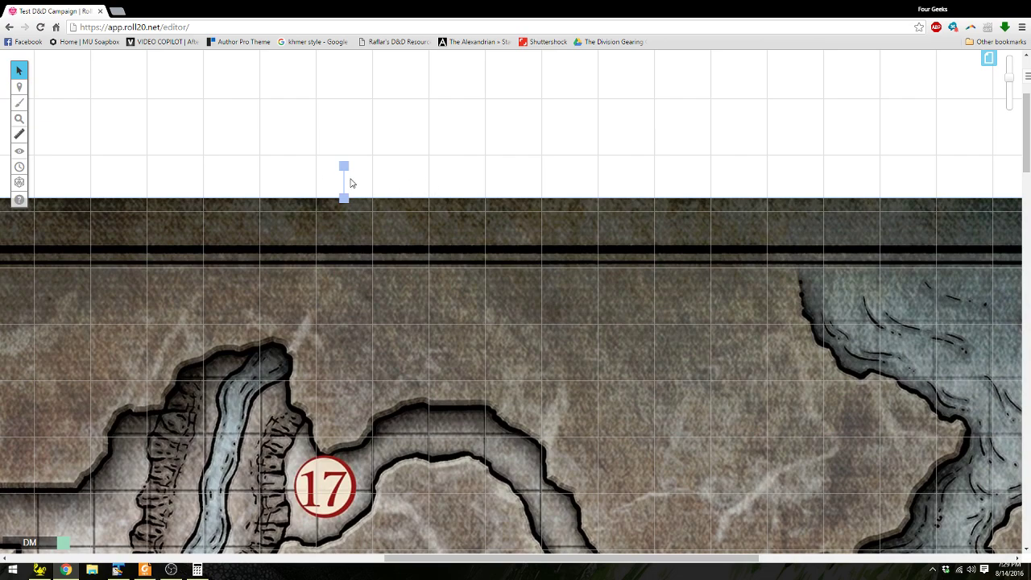
Nudge the map down slightly and stretch its right edge a little wider
{"action": "left_click_drag", "start_coordinate": [344, 198], "coordinate": [344, 200]}
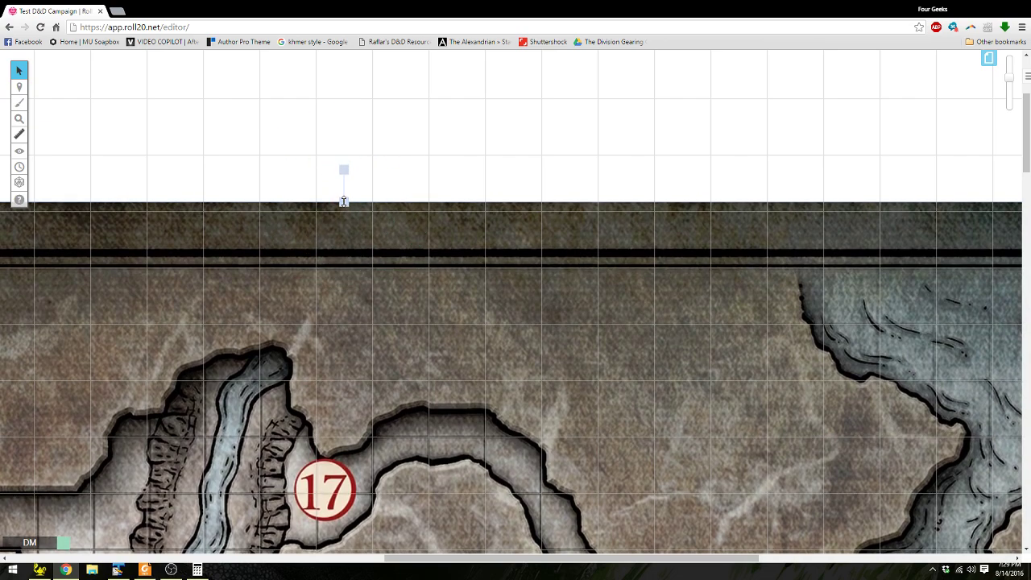
{"action": "scroll", "coordinate": [344, 201], "scroll_direction": "down", "scroll_amount": 1}
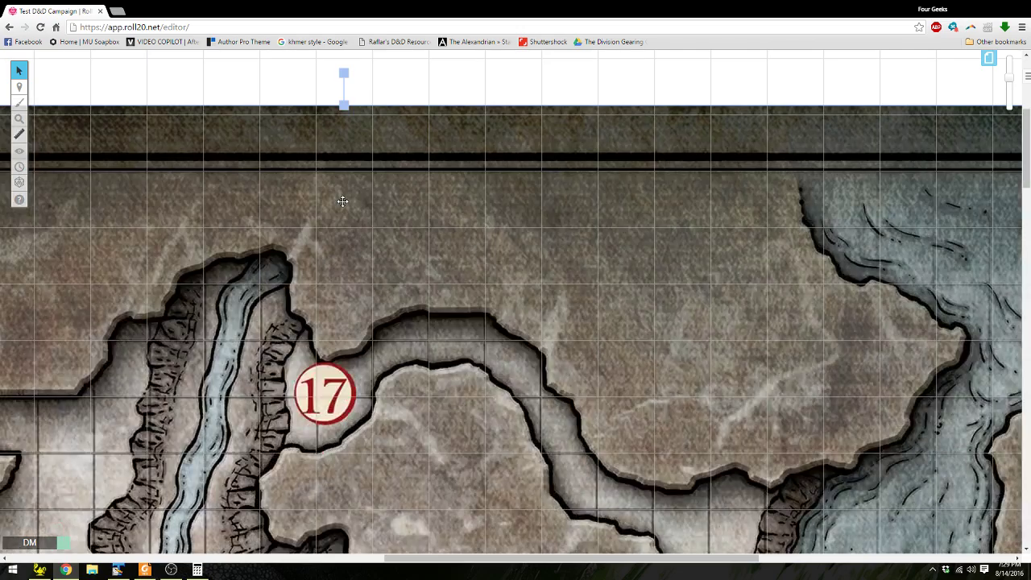
{"action": "scroll", "coordinate": [342, 201], "scroll_direction": "down", "scroll_amount": 1}
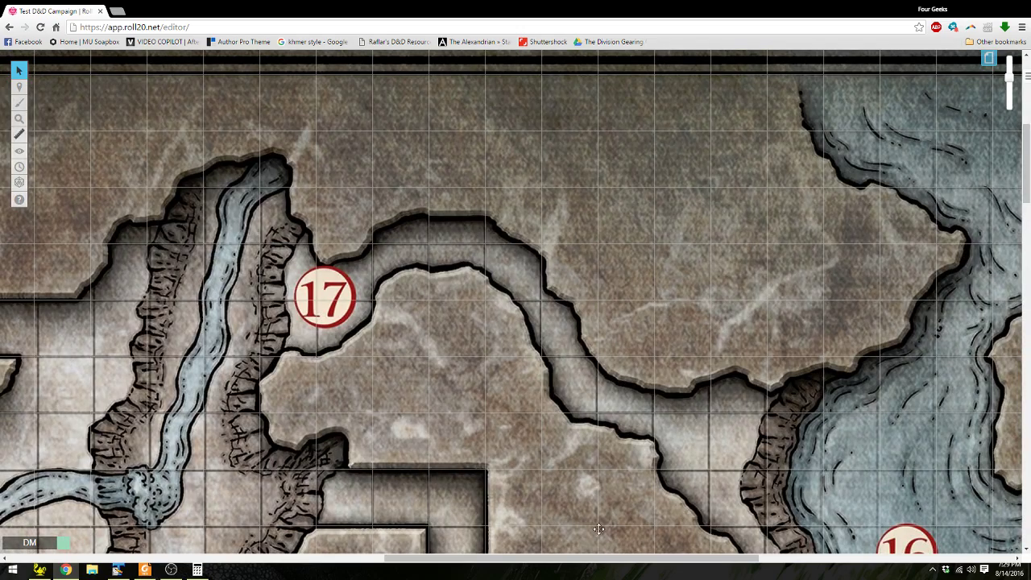
{"action": "left_click_drag", "start_coordinate": [611, 564], "coordinate": [814, 537]}
{"action": "scroll", "coordinate": [815, 537], "scroll_direction": "down", "scroll_amount": 9}
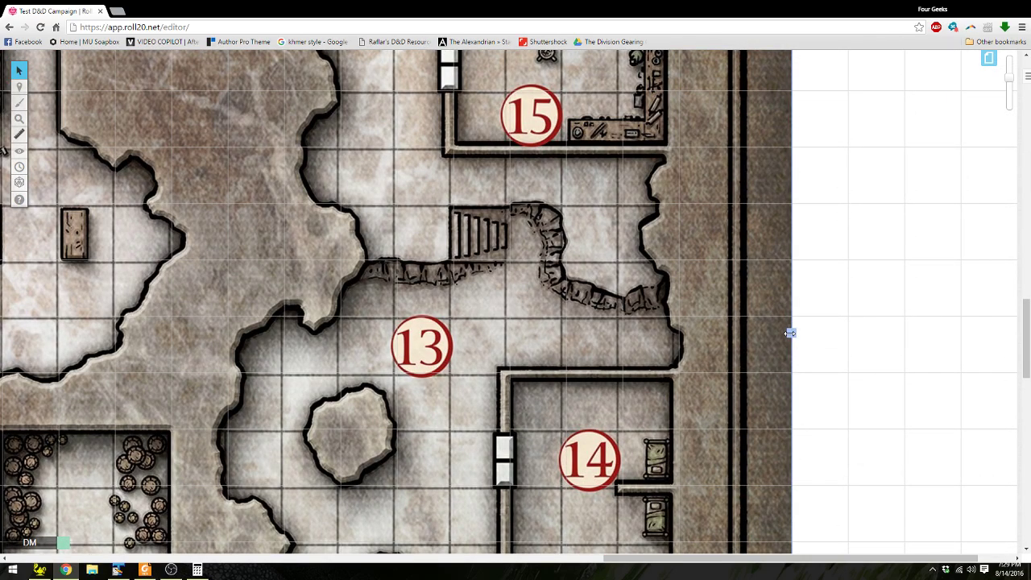
{"action": "left_click_drag", "start_coordinate": [789, 333], "coordinate": [796, 332]}
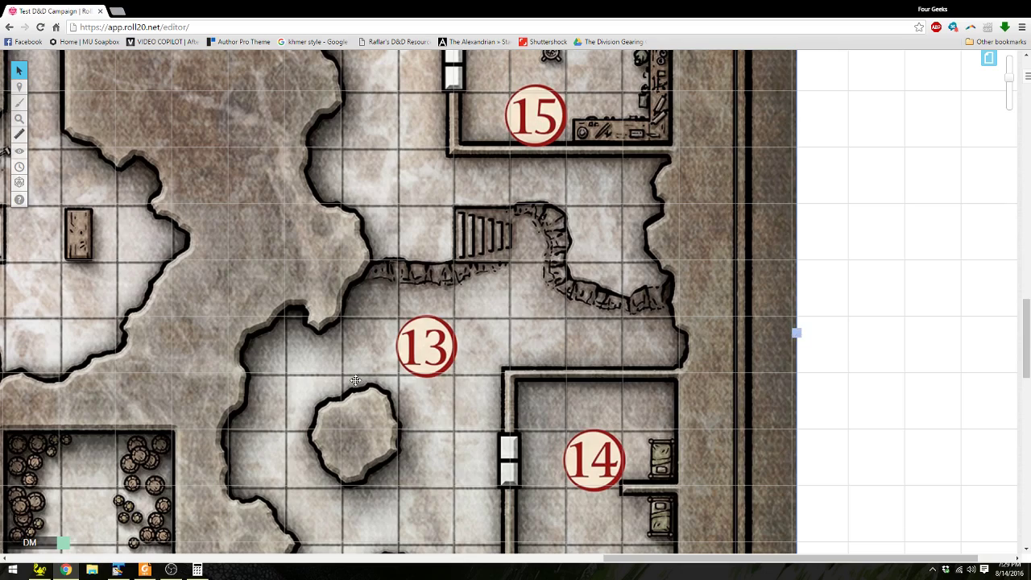
{"action": "left_click_drag", "start_coordinate": [650, 558], "coordinate": [123, 550]}
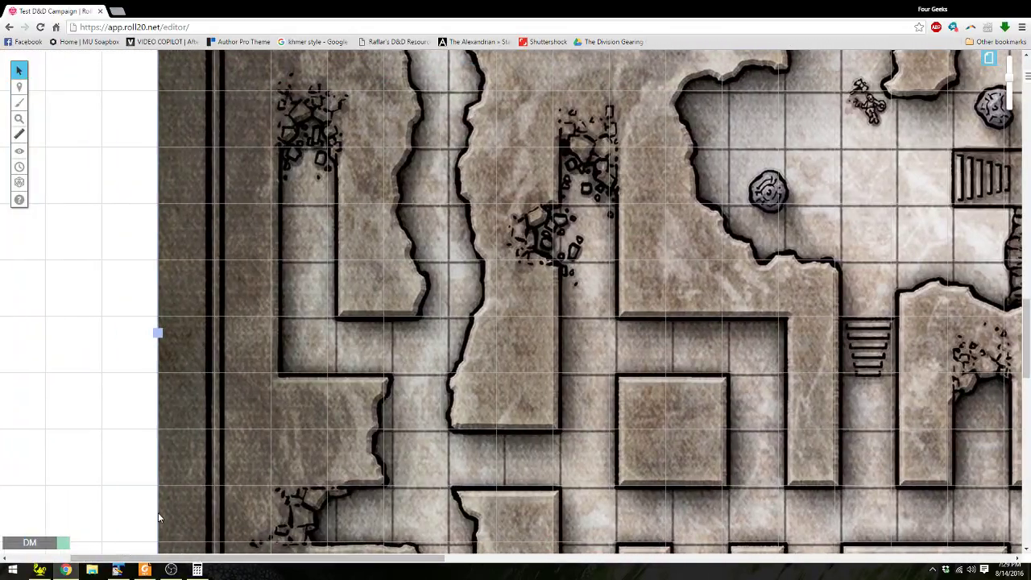
Nudge the map left to match the grid and zoom out to show the whole map
{"action": "left_click_drag", "start_coordinate": [158, 332], "coordinate": [147, 334]}
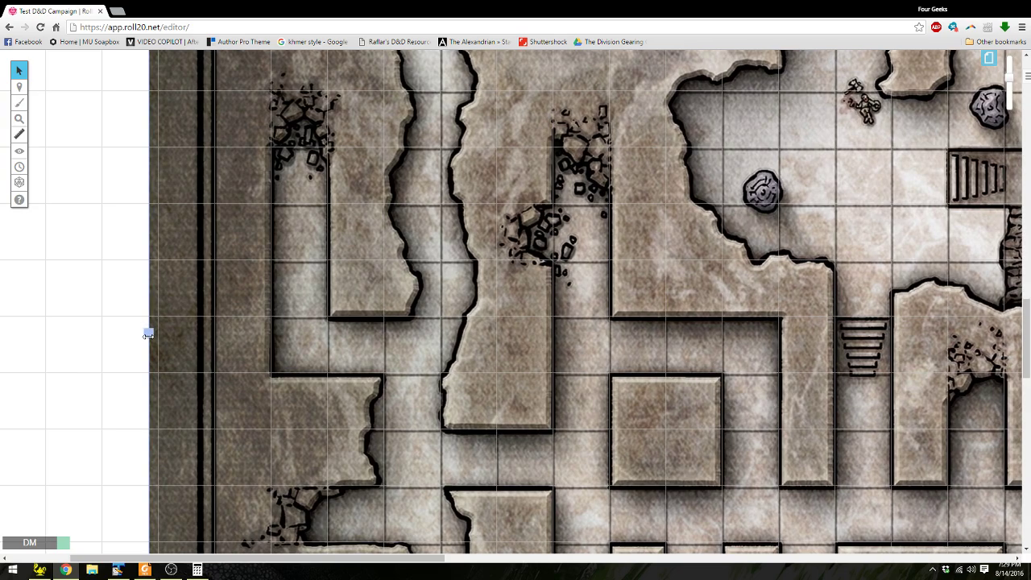
{"action": "scroll", "coordinate": [345, 491], "scroll_direction": "up", "scroll_amount": 3}
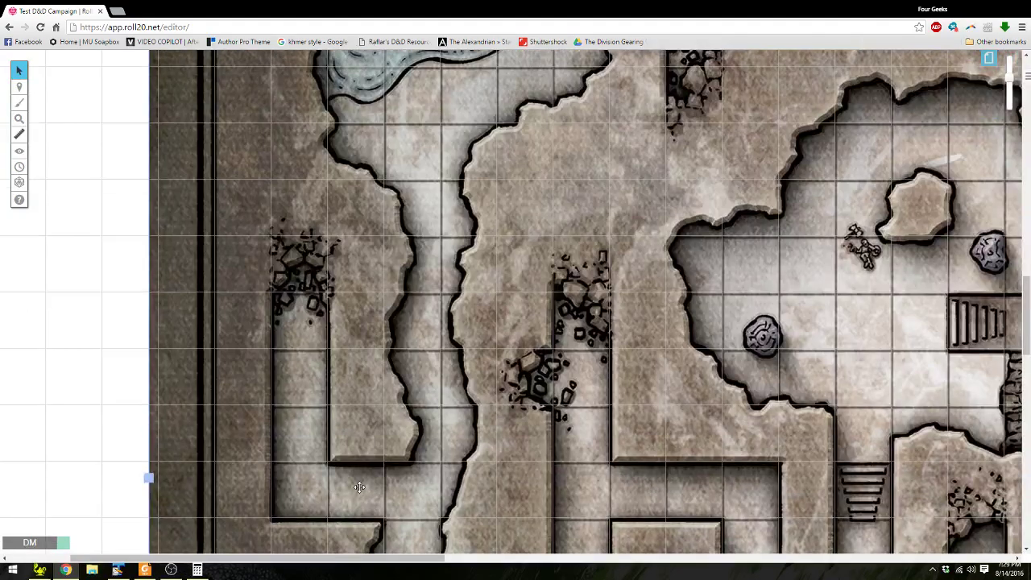
{"action": "scroll", "coordinate": [359, 486], "scroll_direction": "down", "scroll_amount": 15}
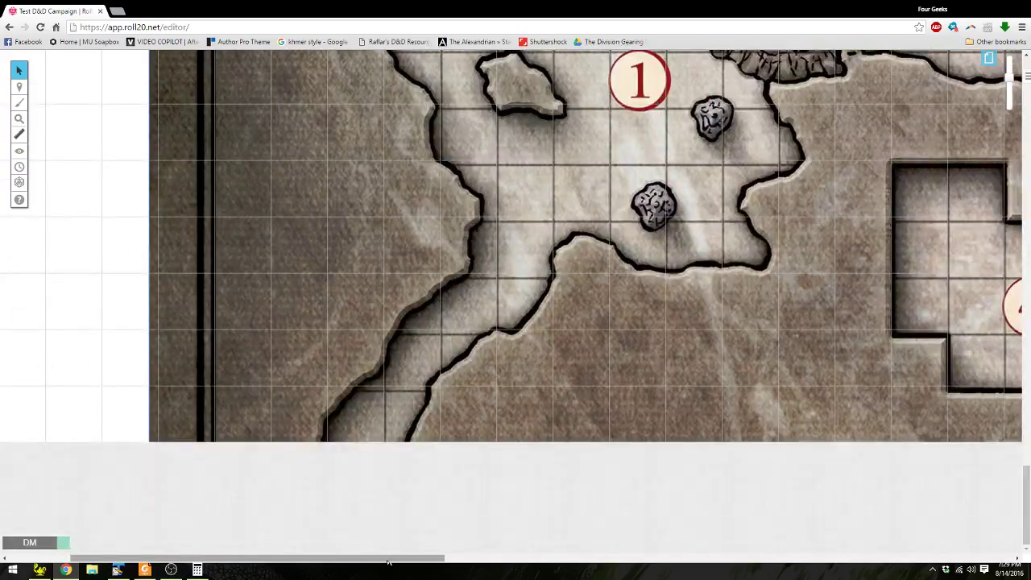
{"action": "scroll", "coordinate": [387, 561], "scroll_direction": "right", "scroll_amount": 8}
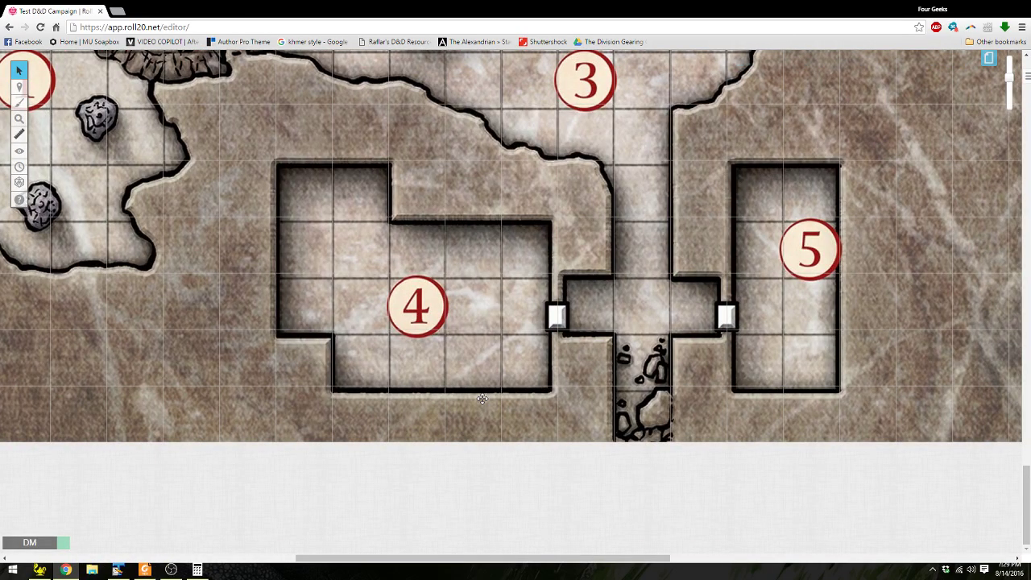
{"action": "left_click_drag", "start_coordinate": [495, 552], "coordinate": [229, 548]}
{"action": "mouse_move", "coordinate": [19, 119]}
{"action": "left_click", "coordinate": [58, 141]}
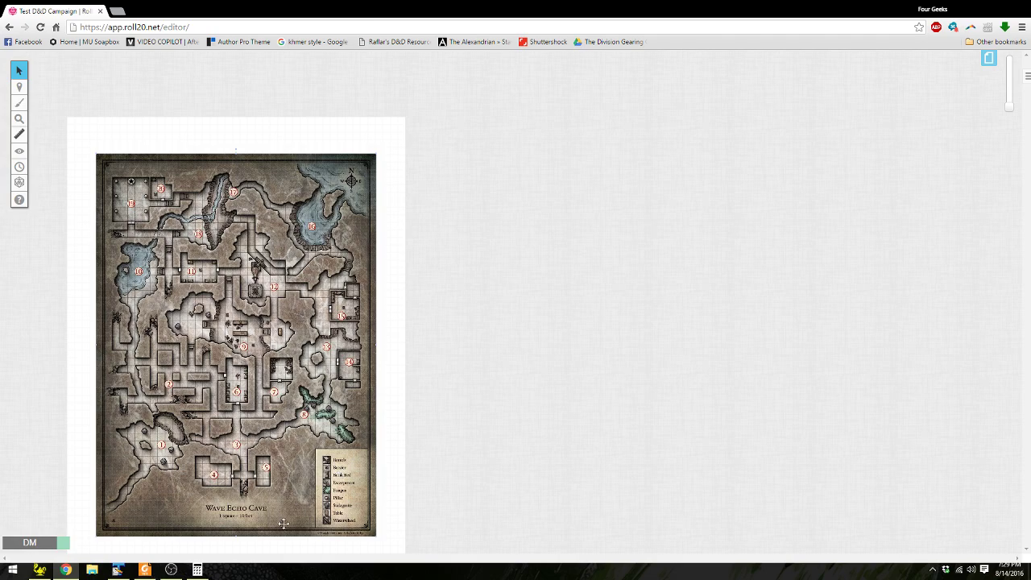
Zoom out and drag the cave map up until its top edge meets the page top
{"action": "mouse_move", "coordinate": [19, 118]}
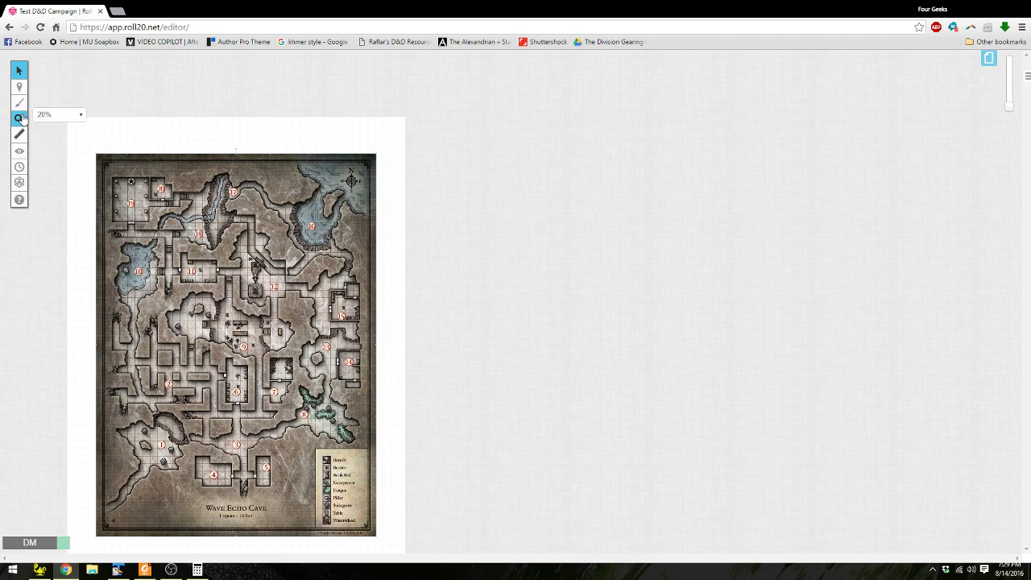
{"action": "scroll", "coordinate": [55, 256], "scroll_direction": "up", "scroll_amount": 5}
{"action": "scroll", "coordinate": [310, 411], "scroll_direction": "down", "scroll_amount": 5}
{"action": "left_click_drag", "start_coordinate": [688, 558], "coordinate": [335, 558]}
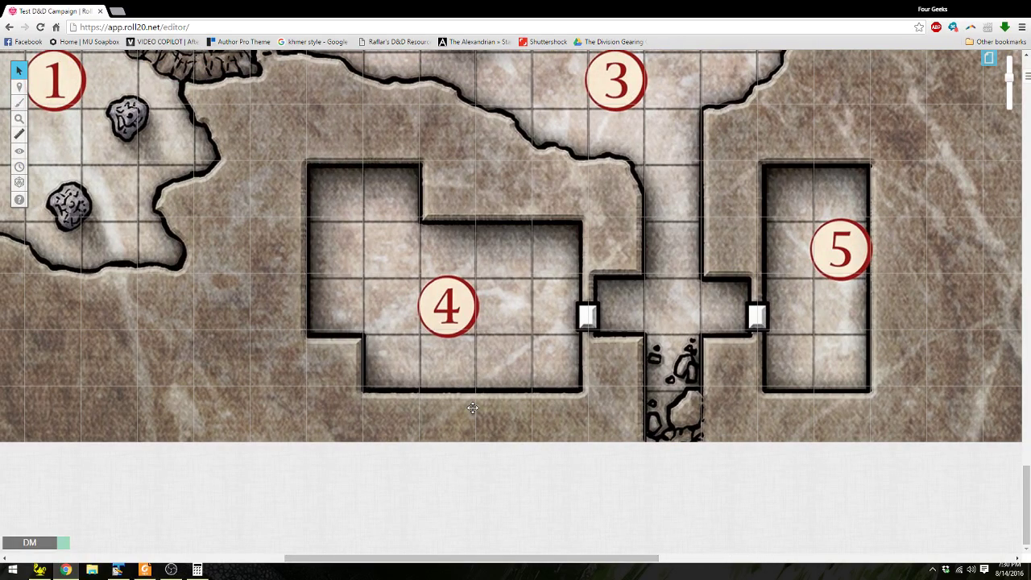
{"action": "left_click_drag", "start_coordinate": [1008, 78], "coordinate": [1005, 115]}
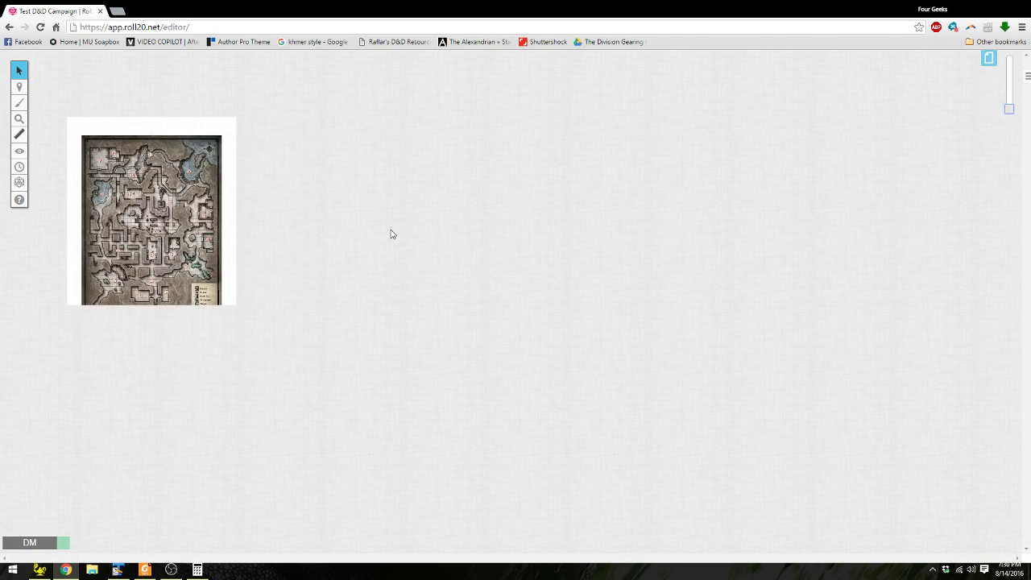
{"action": "mouse_move", "coordinate": [18, 93]}
{"action": "left_click_drag", "start_coordinate": [159, 197], "coordinate": [160, 181]}
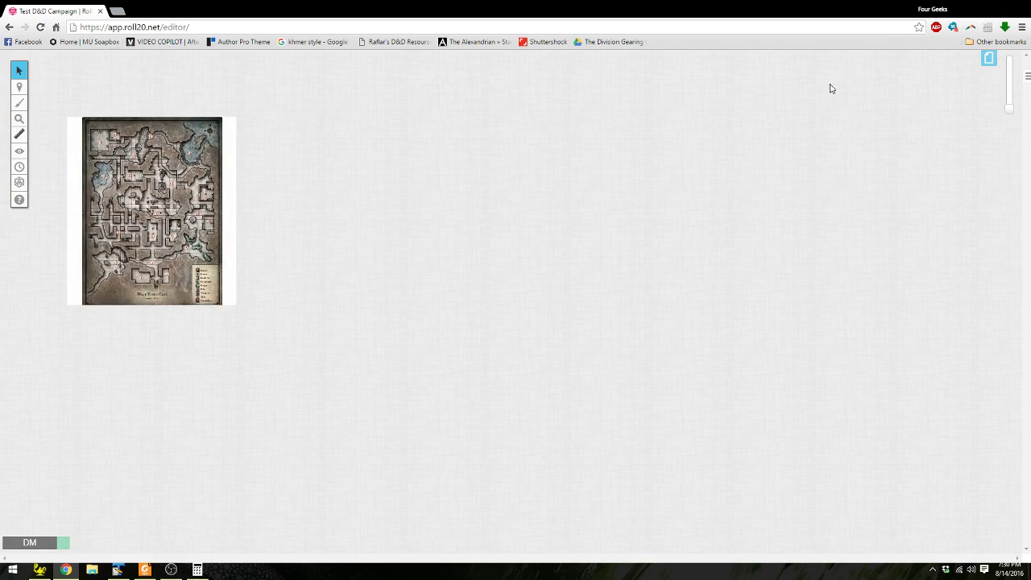
{"action": "left_click", "coordinate": [987, 59]}
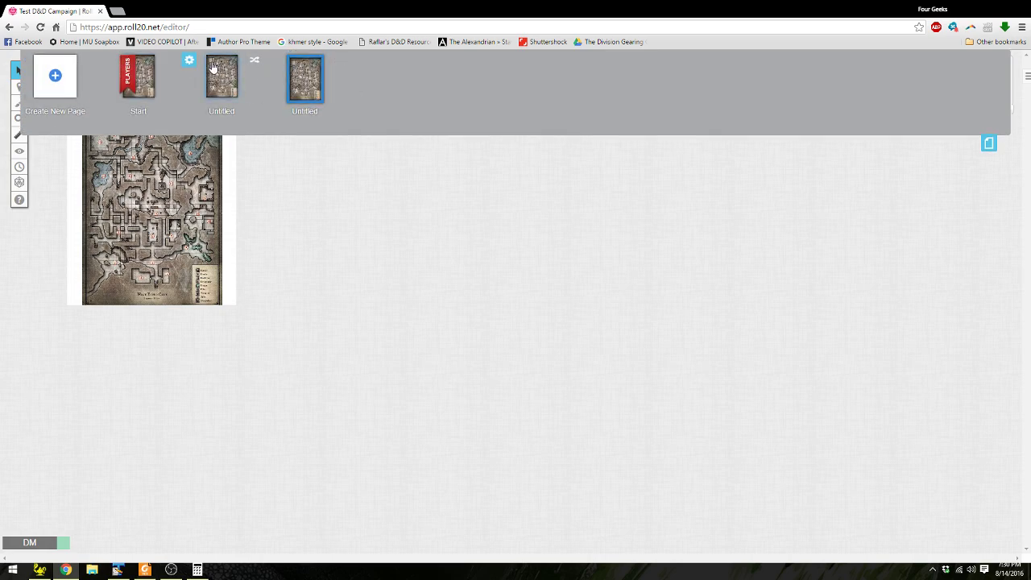
Change the page height to 55 units, making the page 45 × 55, and confirm
{"action": "left_click", "coordinate": [273, 62]}
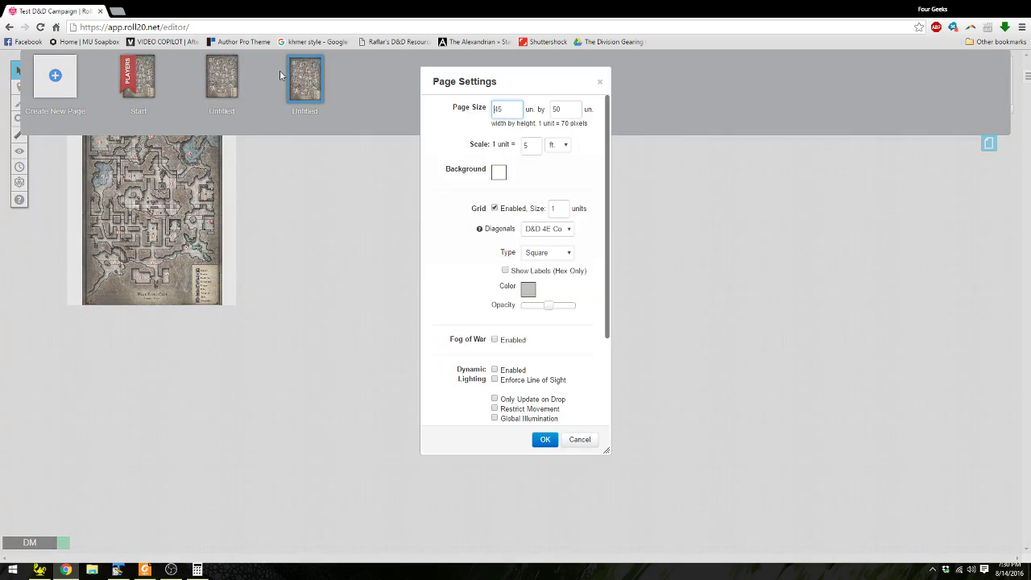
{"action": "left_click_drag", "start_coordinate": [577, 109], "coordinate": [548, 108]}
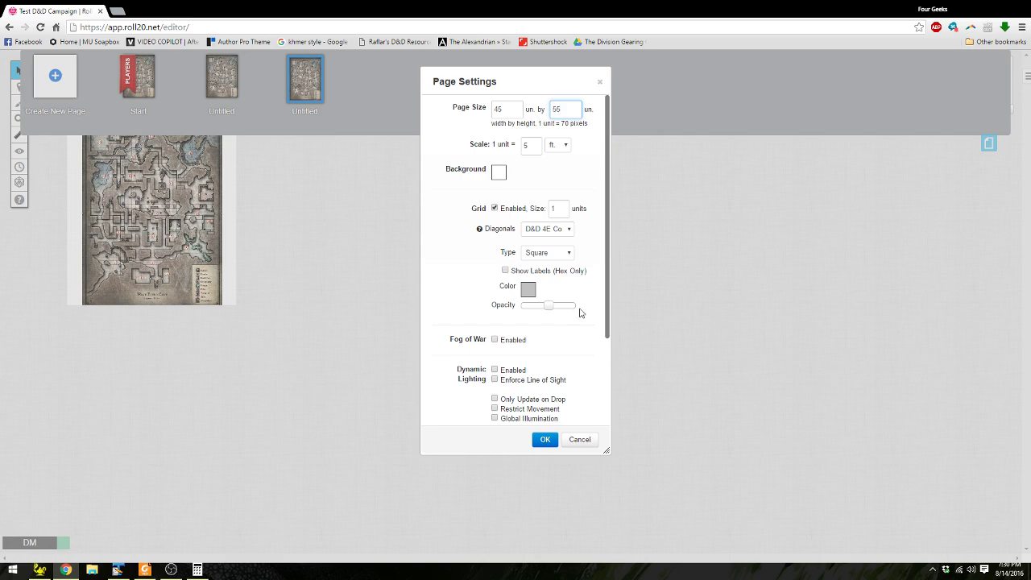
{"action": "left_click", "coordinate": [545, 439]}
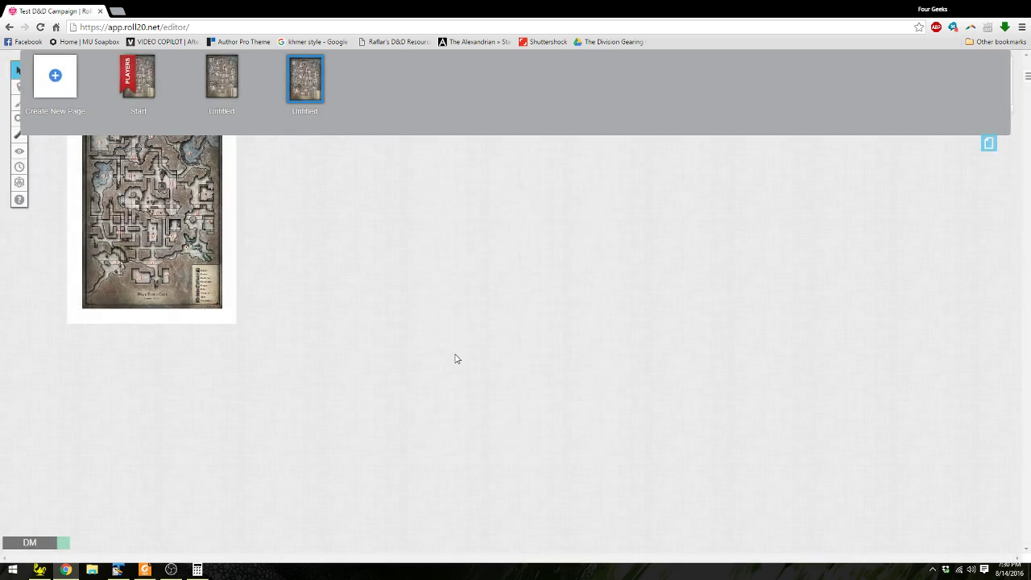
{"action": "left_click", "coordinate": [988, 145]}
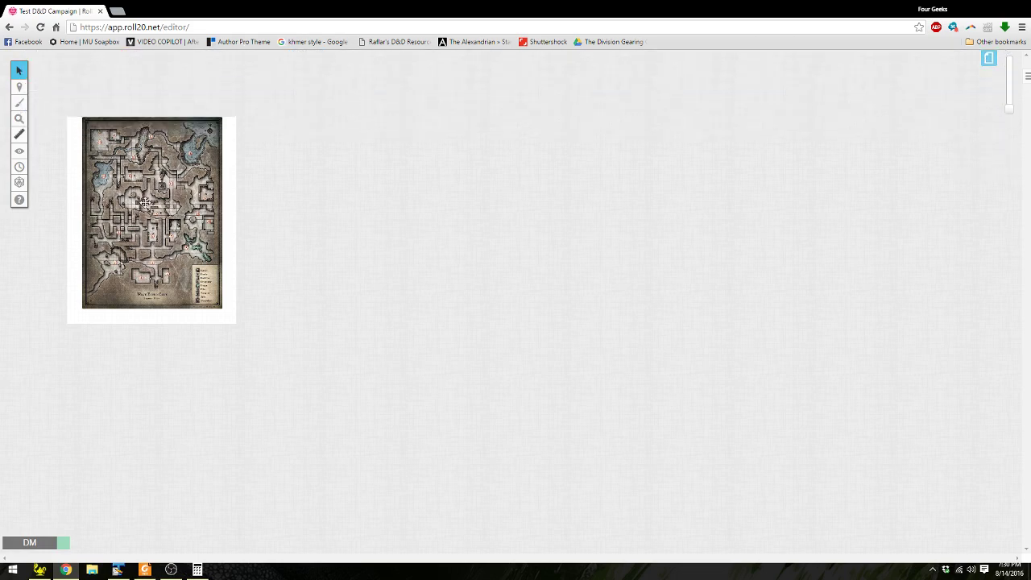
Move the map a few pixels down, then zoom in to check the grid around rooms 9, 17, 19 and 20
{"action": "left_click_drag", "start_coordinate": [152, 200], "coordinate": [153, 209]}
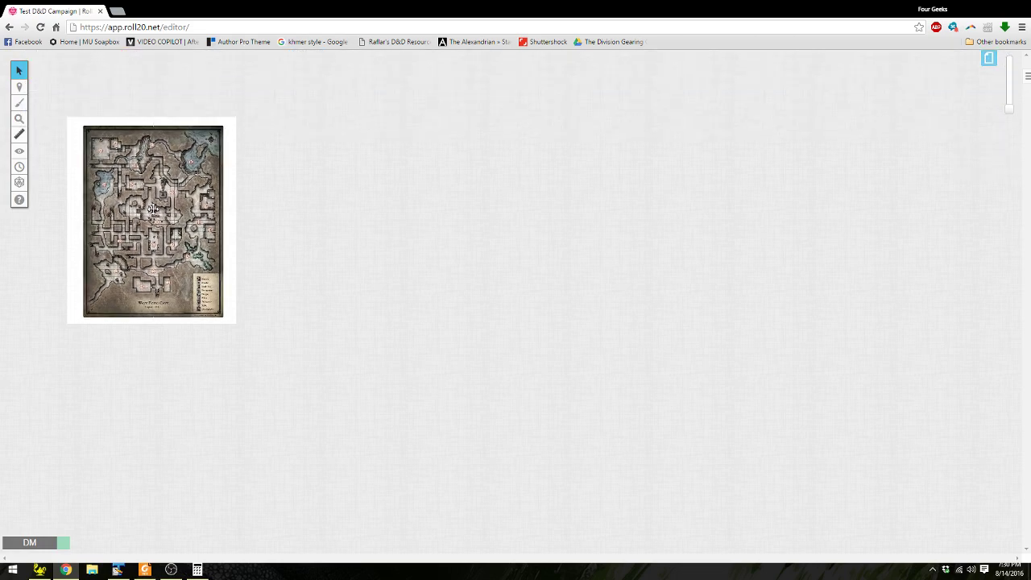
{"action": "mouse_move", "coordinate": [22, 121]}
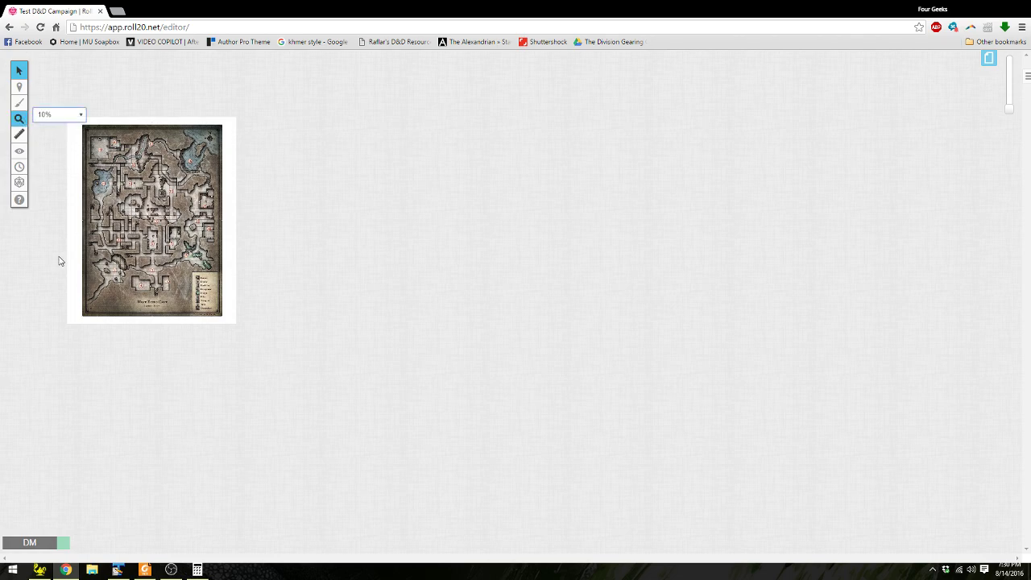
{"action": "scroll", "coordinate": [103, 257], "scroll_direction": "up", "scroll_amount": 5}
{"action": "left_click_drag", "start_coordinate": [627, 561], "coordinate": [336, 547]}
{"action": "scroll", "coordinate": [367, 497], "scroll_direction": "up", "scroll_amount": 3}
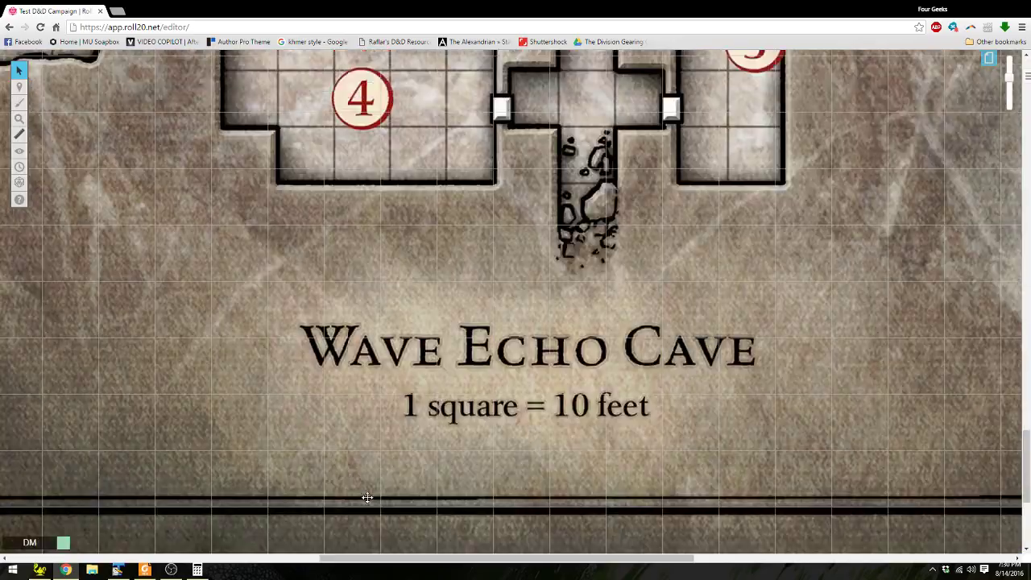
{"action": "scroll", "coordinate": [368, 497], "scroll_direction": "up", "scroll_amount": 15}
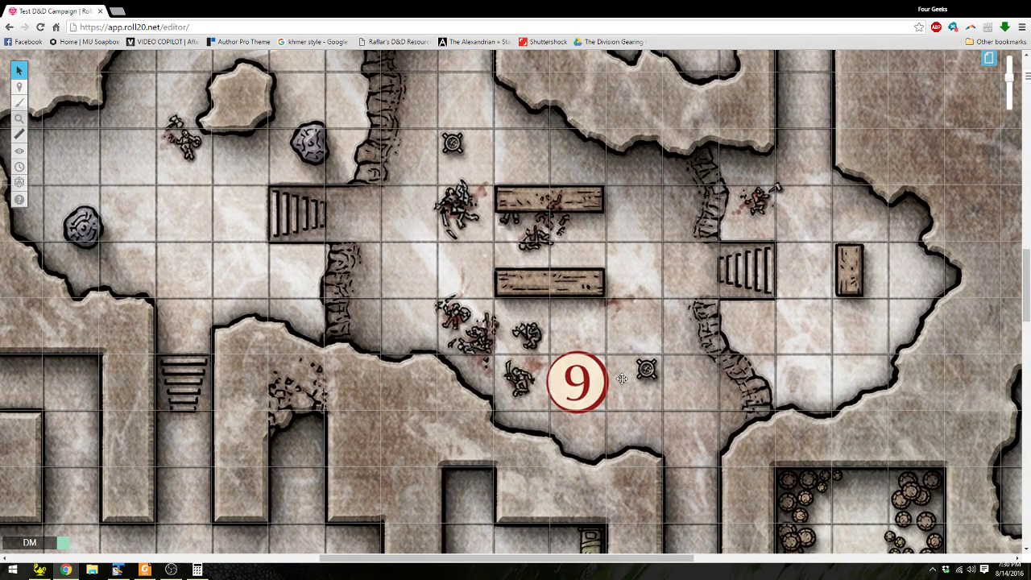
{"action": "scroll", "coordinate": [632, 379], "scroll_direction": "up", "scroll_amount": 15}
{"action": "scroll", "coordinate": [625, 377], "scroll_direction": "up", "scroll_amount": 5}
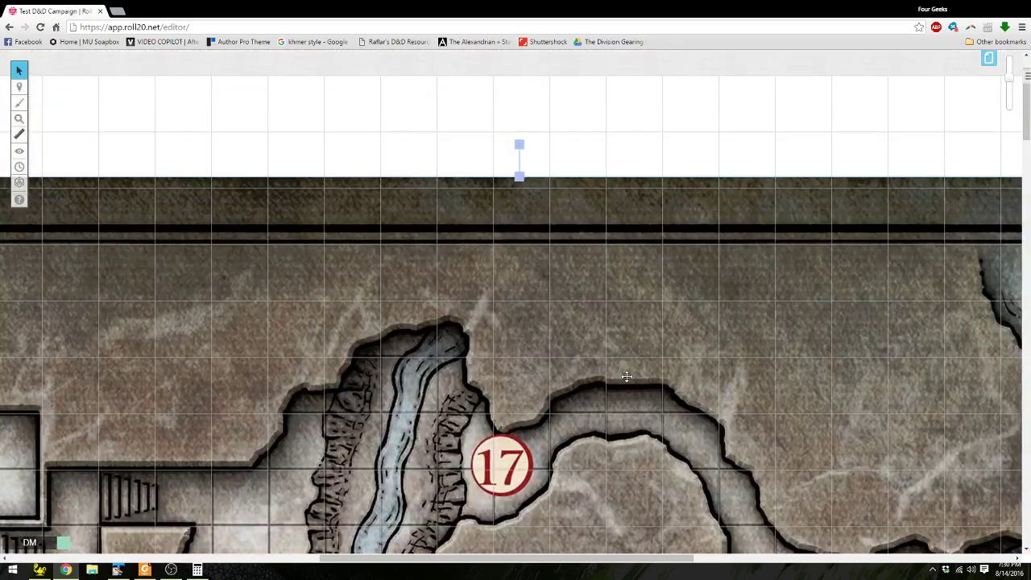
{"action": "scroll", "coordinate": [627, 376], "scroll_direction": "down", "scroll_amount": 2}
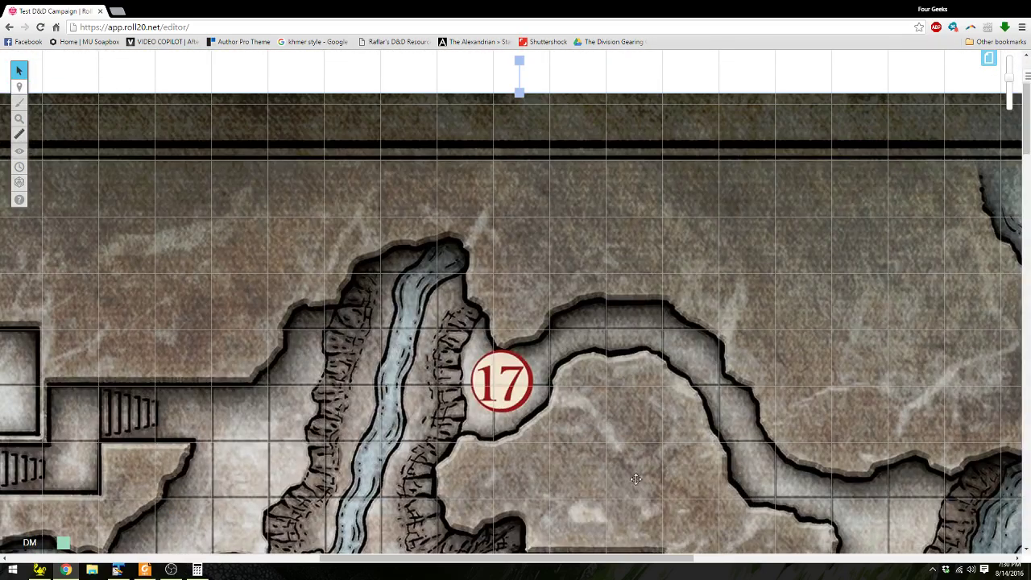
{"action": "scroll", "coordinate": [635, 479], "scroll_direction": "left", "scroll_amount": 10}
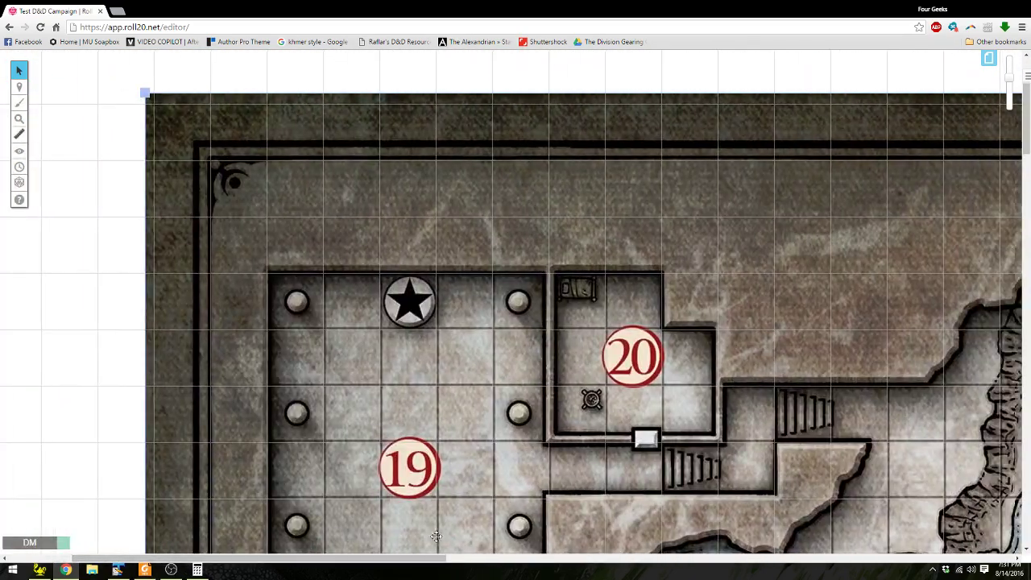
{"action": "scroll", "coordinate": [436, 535], "scroll_direction": "down", "scroll_amount": 13}
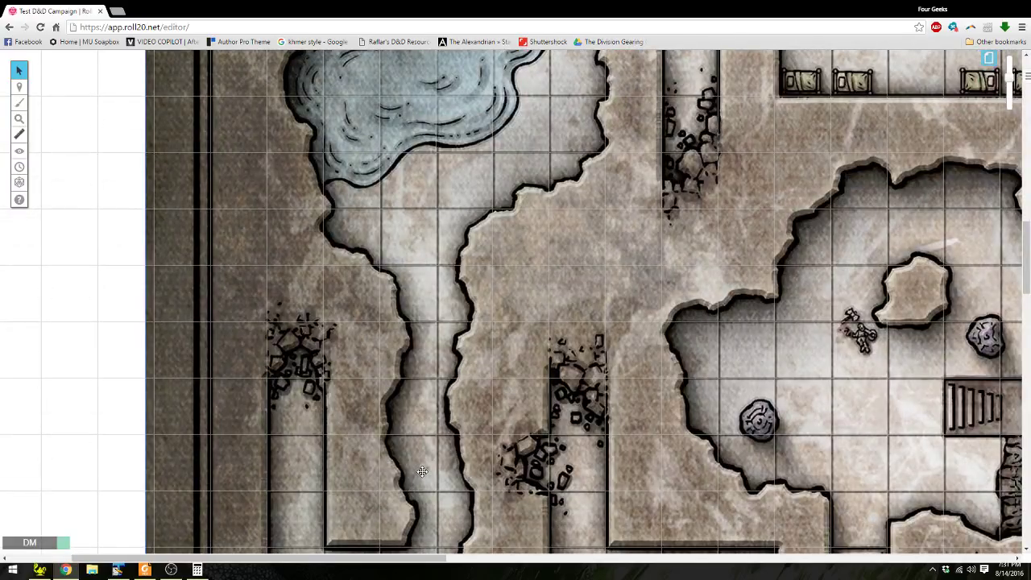